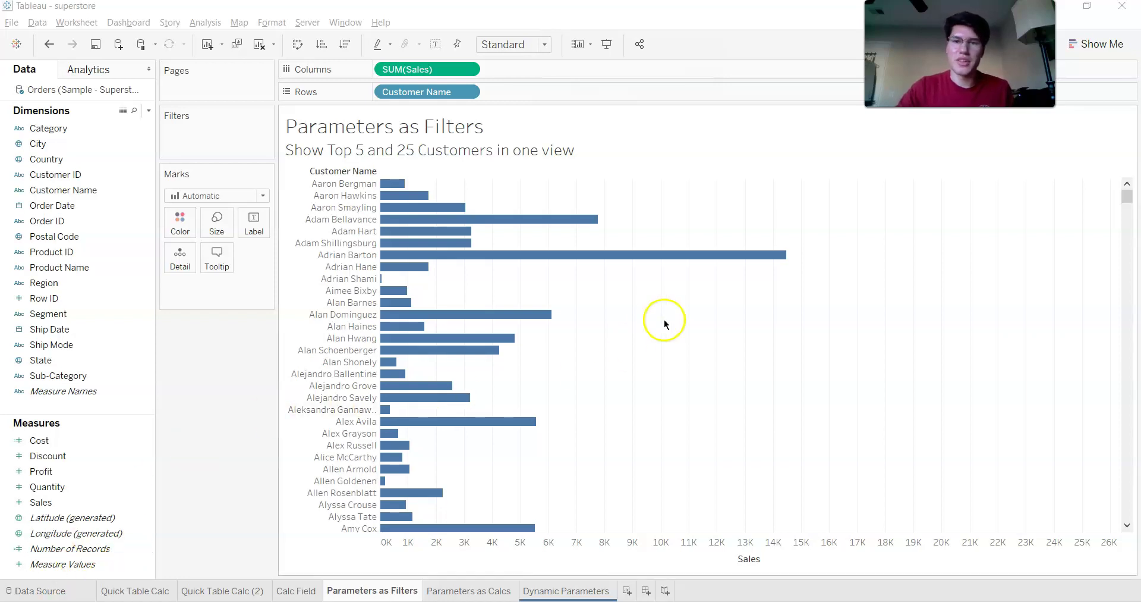
- Move Customer Name from the Rows shelf onto Filters
{"action": "scroll", "coordinate": [713, 294], "scroll_direction": "down", "scroll_amount": 10}
{"action": "scroll", "coordinate": [736, 321], "scroll_direction": "up", "scroll_amount": 10}
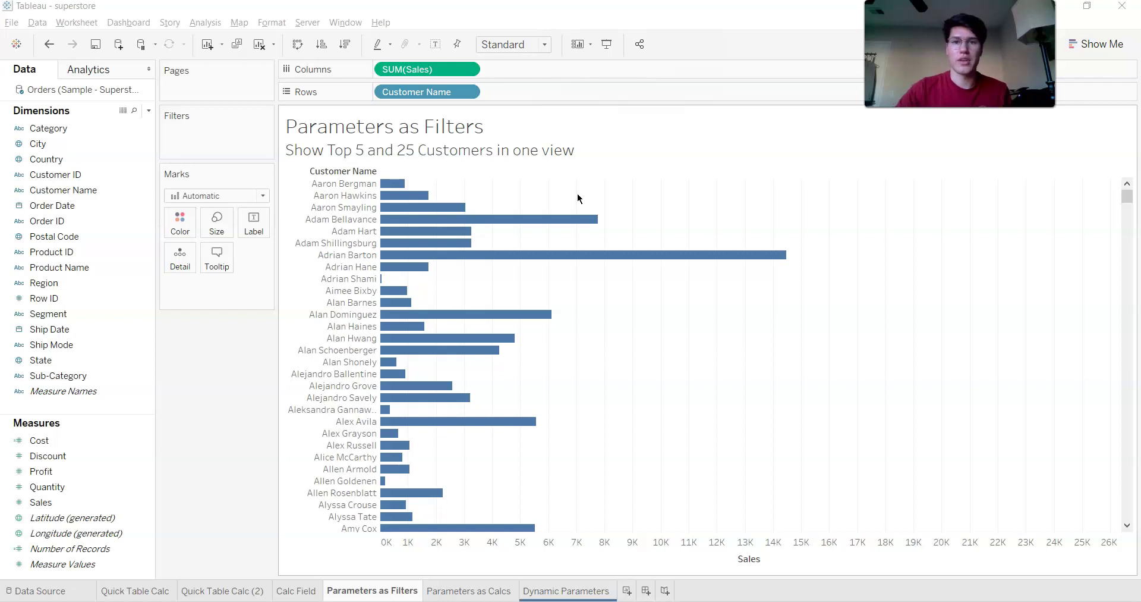
{"action": "left_click", "coordinate": [441, 94]}
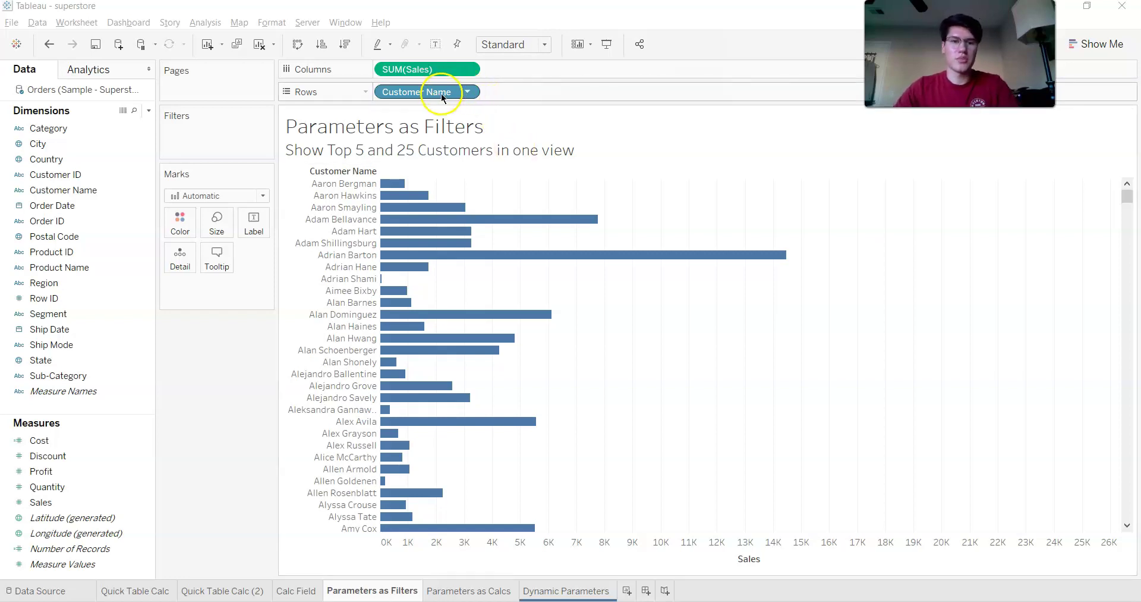
{"action": "left_click_drag", "start_coordinate": [441, 94], "coordinate": [253, 136]}
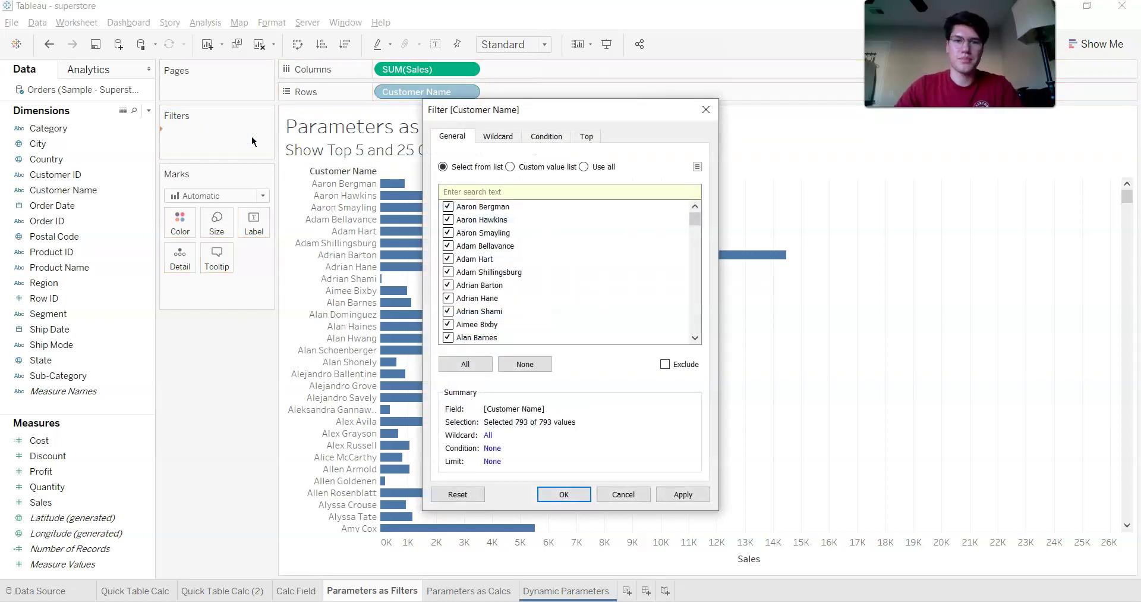
- Make it a Top filter by field and start a new parameter for the count
{"action": "left_click", "coordinate": [613, 161]}
{"action": "left_click", "coordinate": [586, 137]}
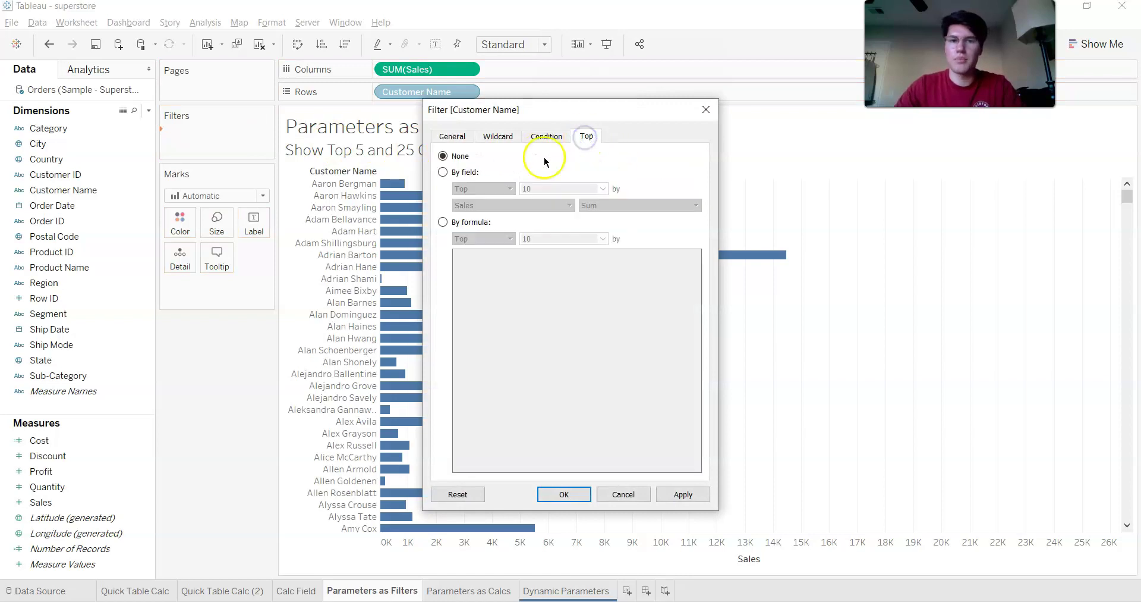
{"action": "left_click", "coordinate": [443, 172]}
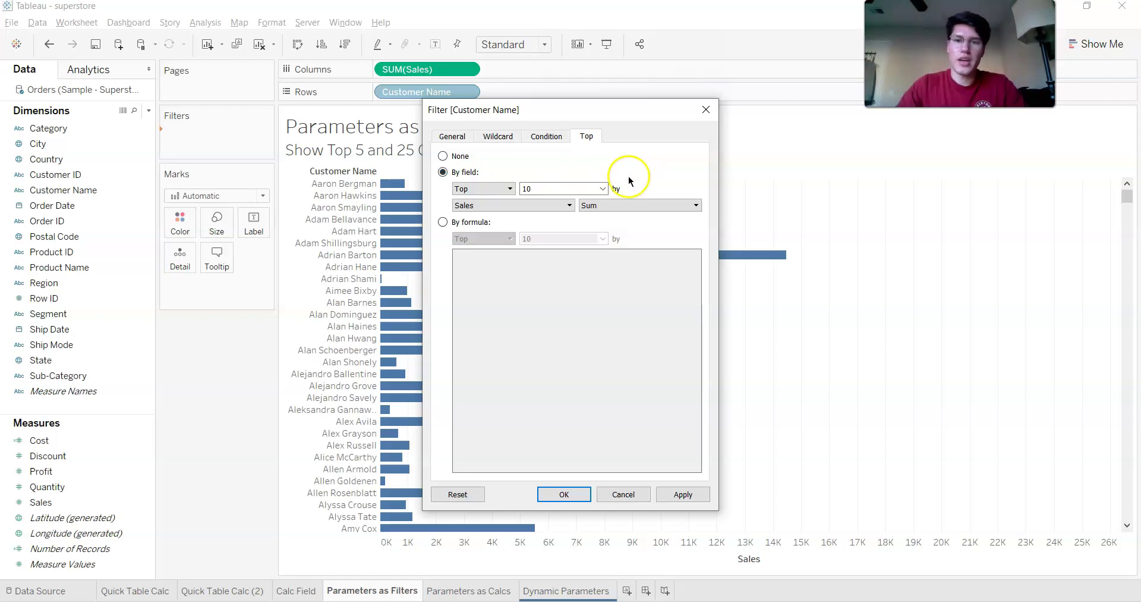
{"action": "left_click", "coordinate": [603, 188]}
{"action": "left_click", "coordinate": [598, 210]}
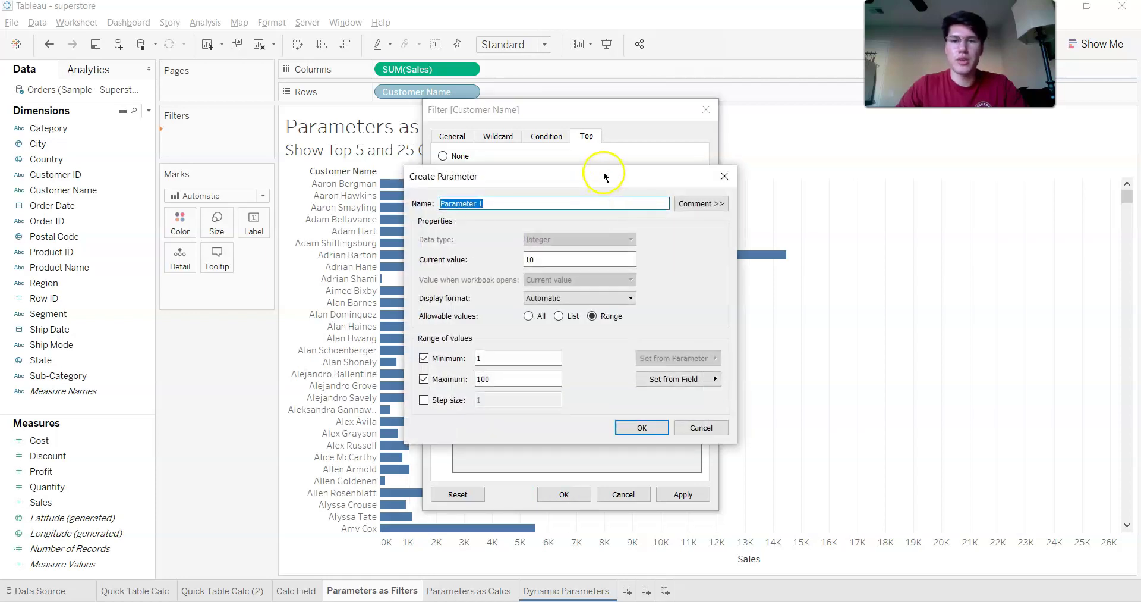
- Name the parameter 'Set top N filter' so it sets the Top customer count
{"action": "left_click_drag", "start_coordinate": [603, 176], "coordinate": [602, 220]}
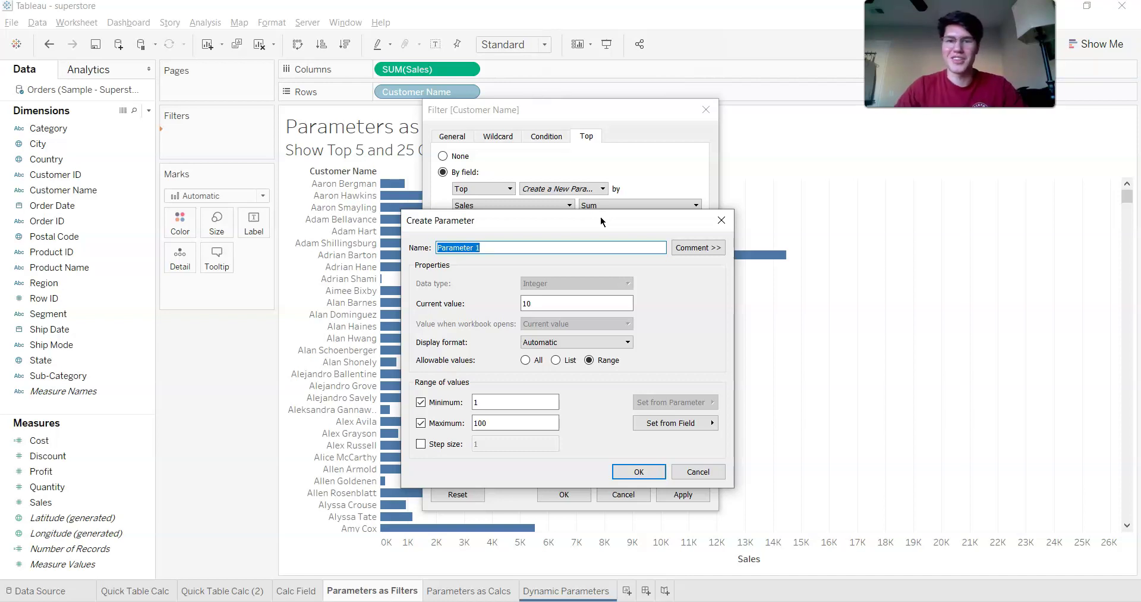
{"action": "type", "text": "S"}
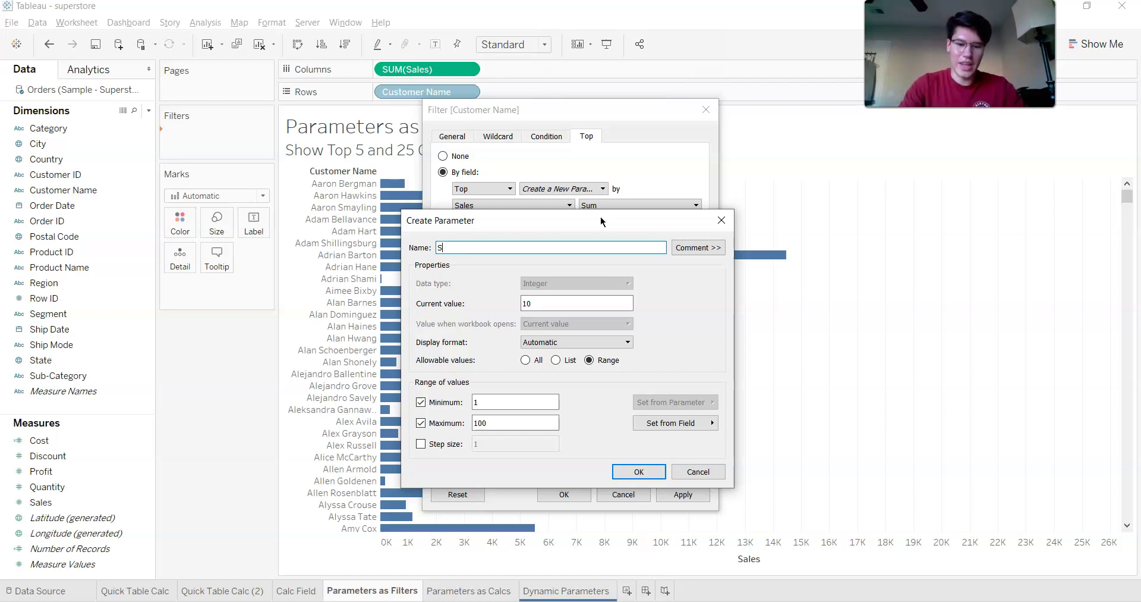
{"action": "type", "text": "et top"}
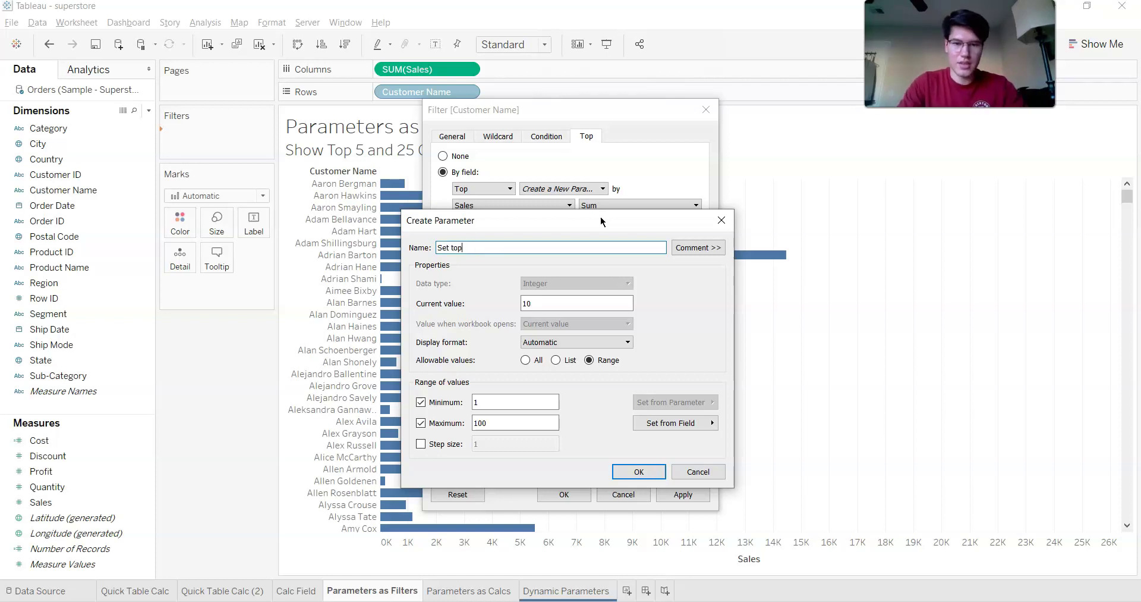
{"action": "type", "text": " N filter"}
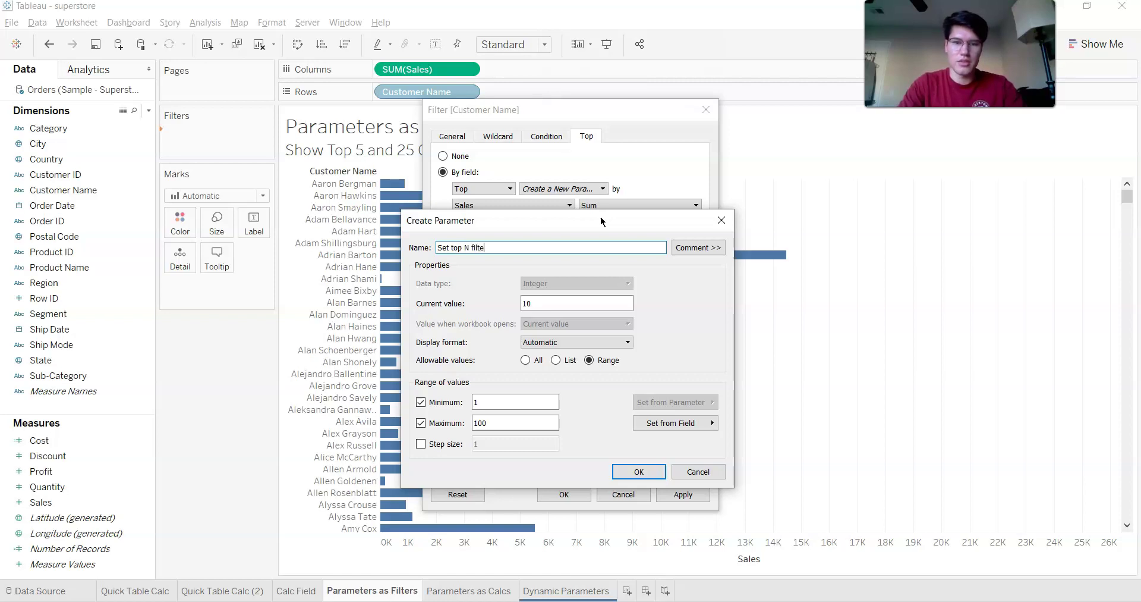
{"action": "left_click", "coordinate": [650, 472]}
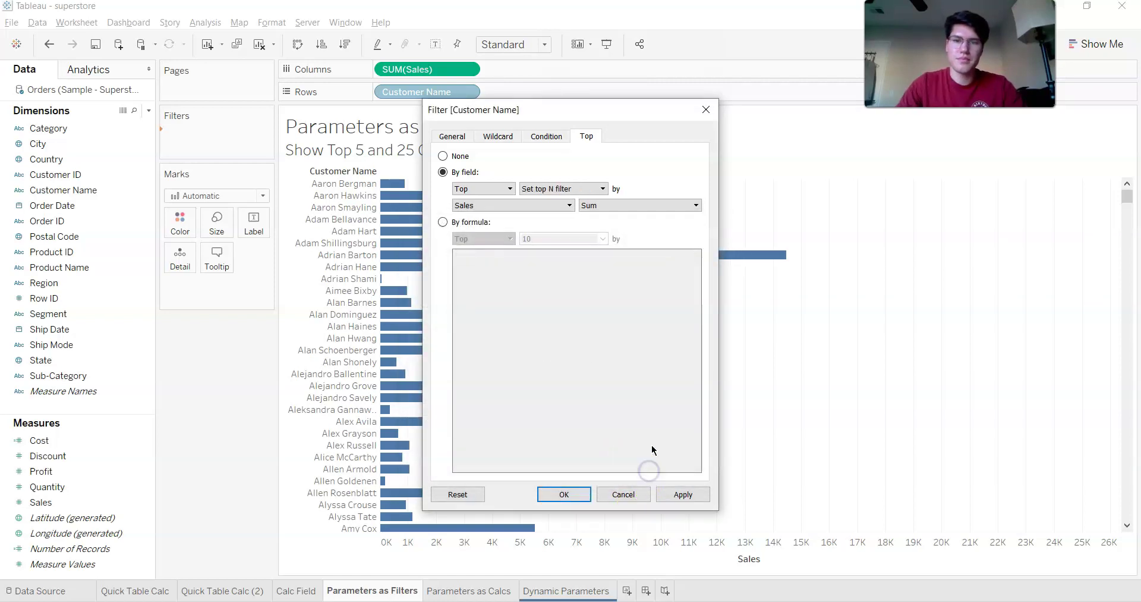
- Apply the top-N filter and set the Set top N filter control to 6 customers
{"action": "left_click", "coordinate": [578, 494]}
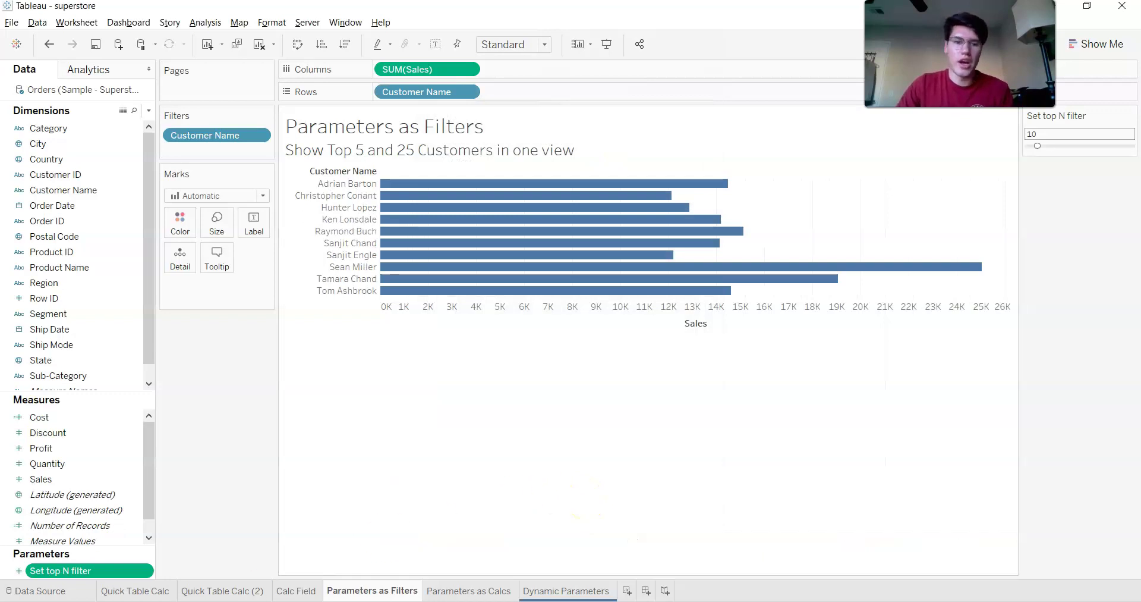
{"action": "right_click", "coordinate": [97, 571]}
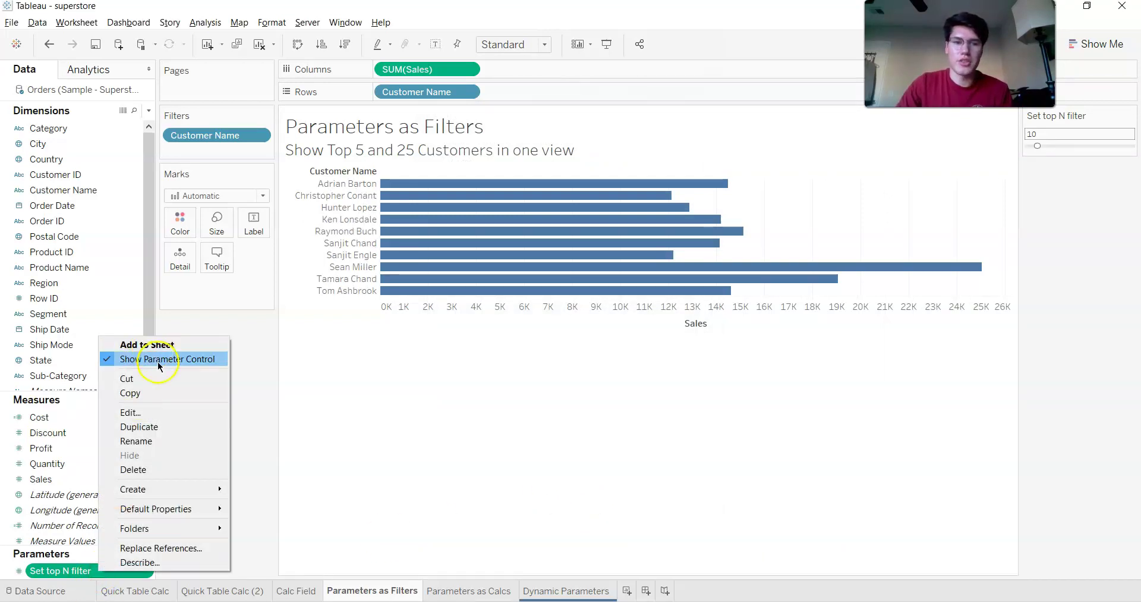
{"action": "left_click", "coordinate": [274, 350]}
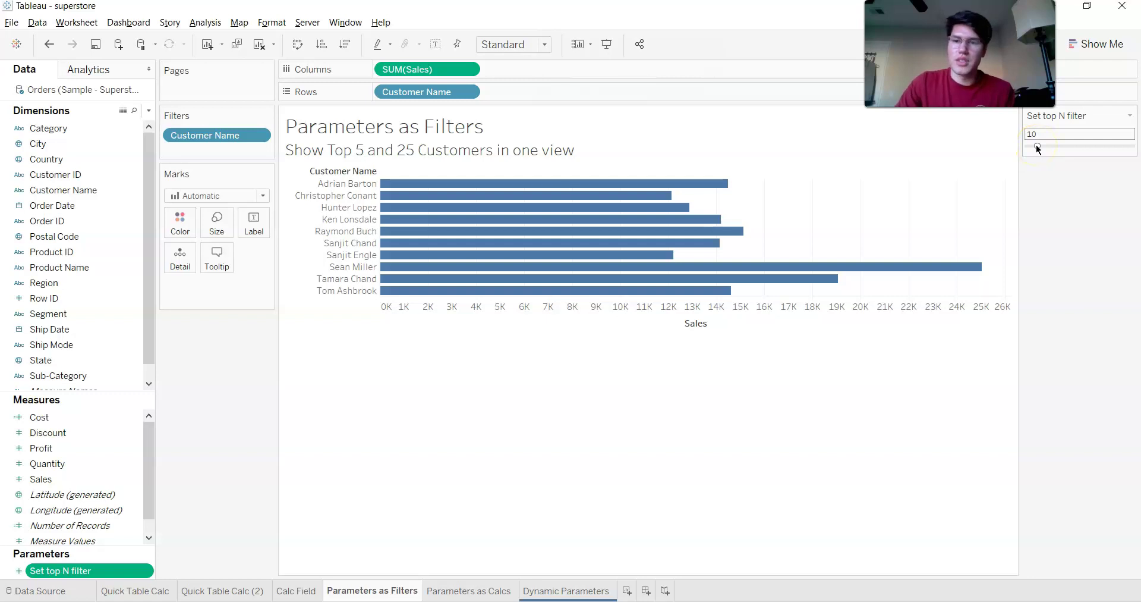
{"action": "mouse_move", "coordinate": [1038, 147]}
{"action": "left_mouse_down"}
{"action": "mouse_move", "coordinate": [1051, 145]}
{"action": "mouse_move", "coordinate": [1035, 148]}
{"action": "left_mouse_up"}
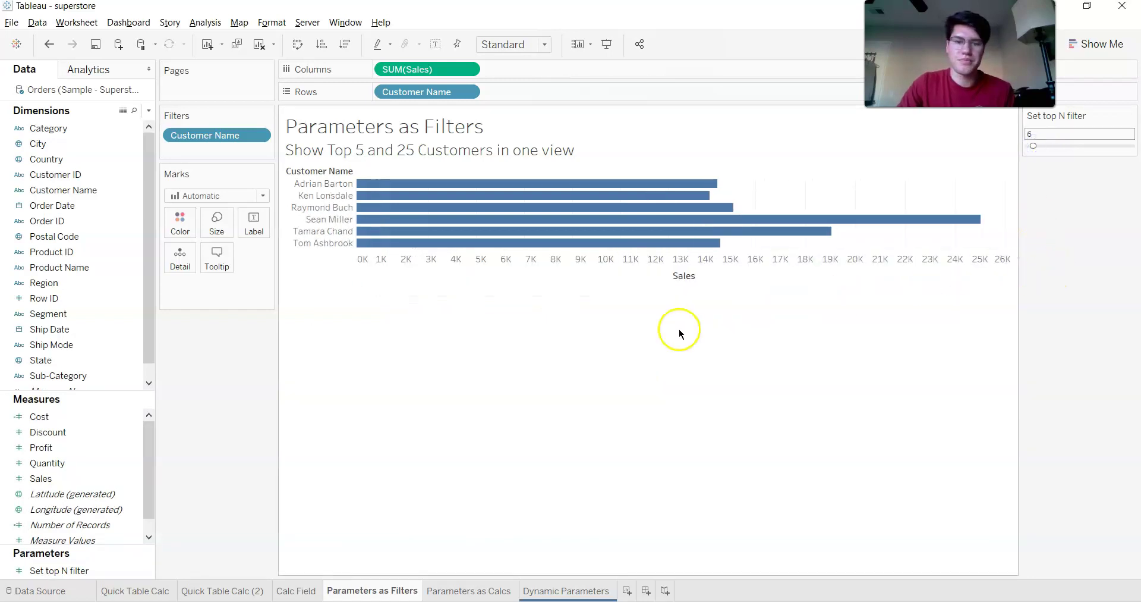
{"action": "left_click", "coordinate": [463, 595]}
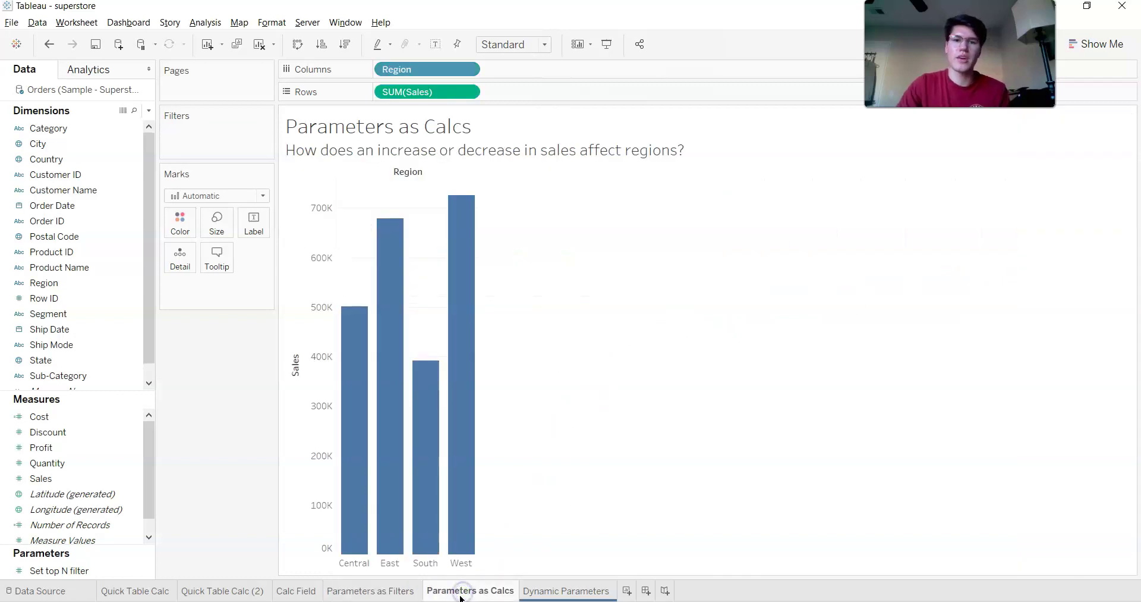
{"action": "left_click", "coordinate": [438, 464]}
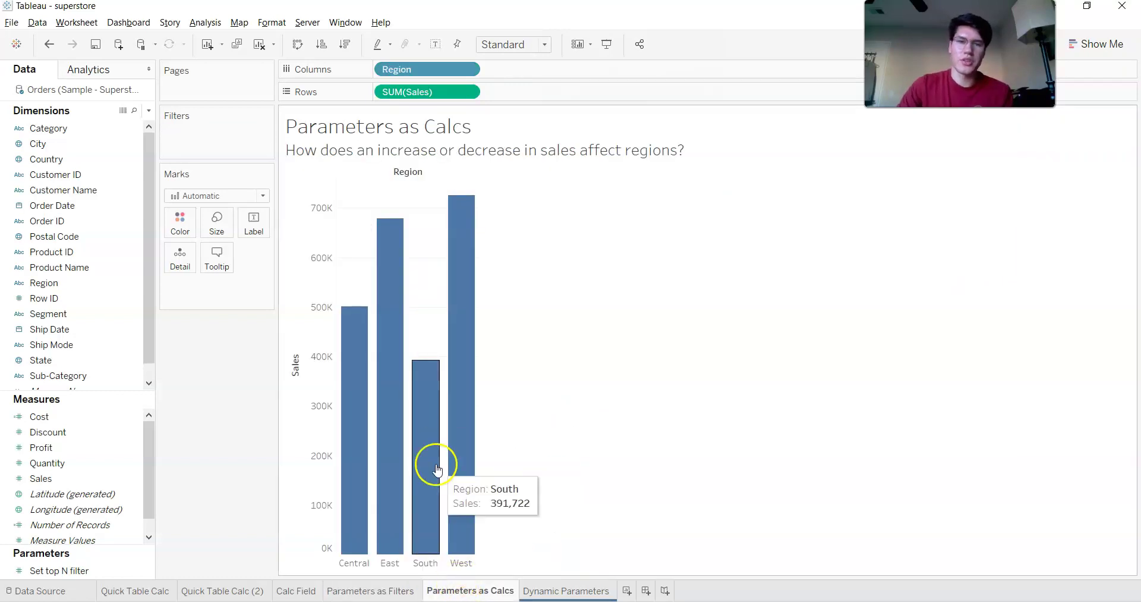
{"action": "left_click", "coordinate": [342, 257]}
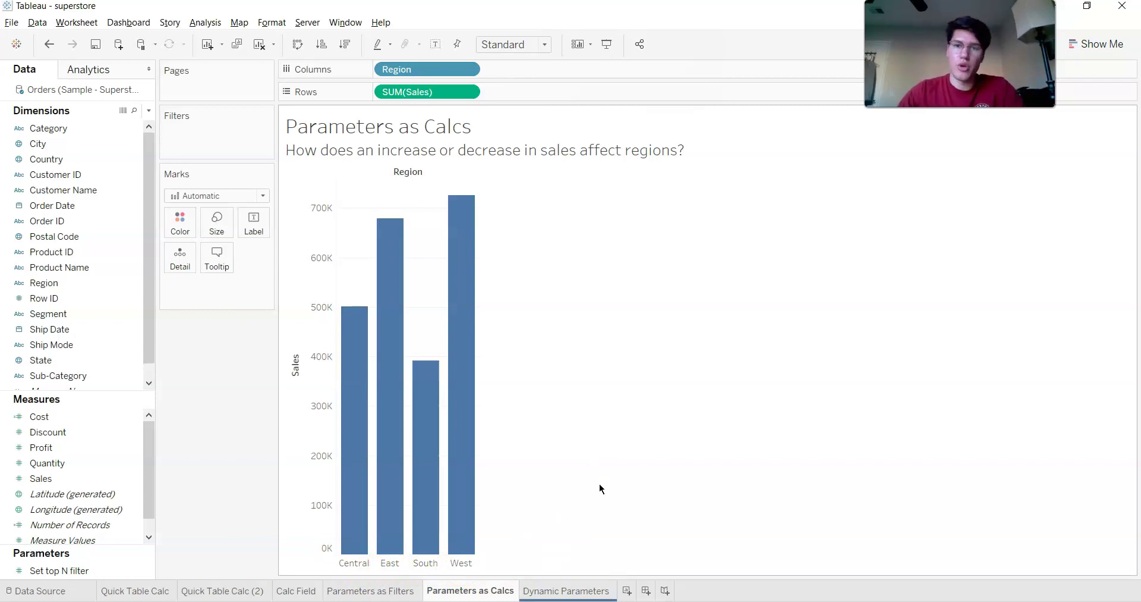
- Start a new parameter named 'Adjust the % change in sales'
{"action": "left_click", "coordinate": [148, 111]}
{"action": "left_click", "coordinate": [128, 139]}
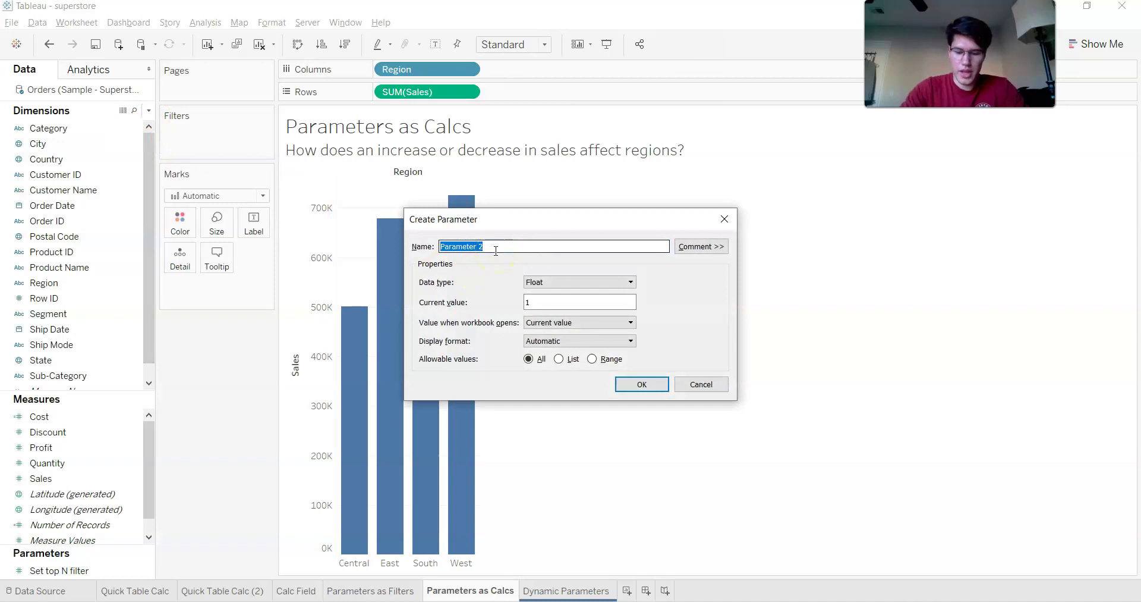
{"action": "type", "text": "Adj"}
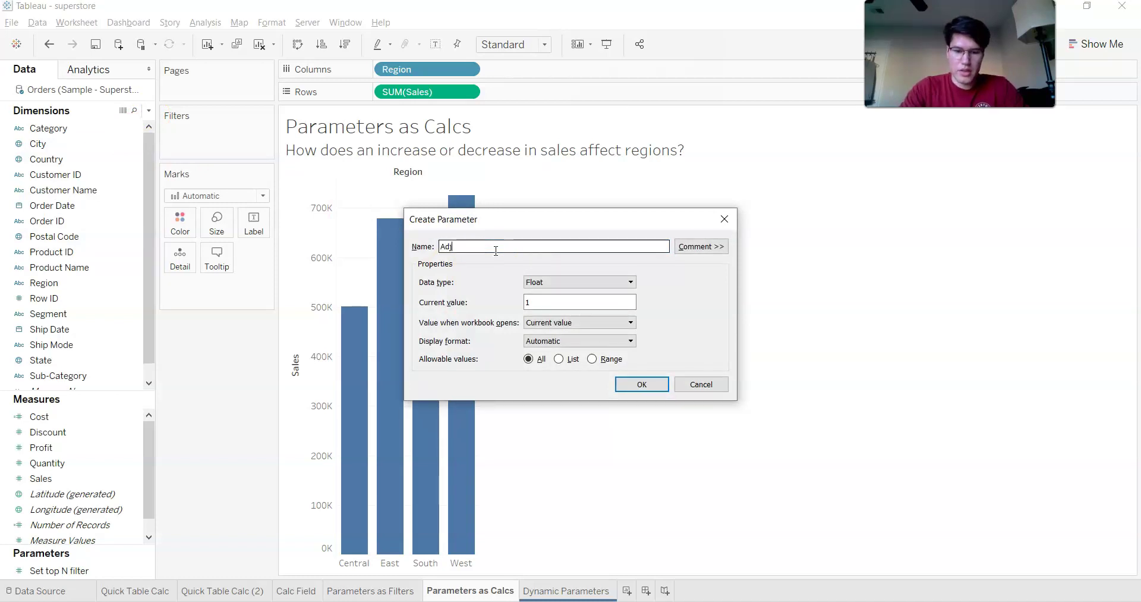
{"action": "type", "text": "ust the $"}
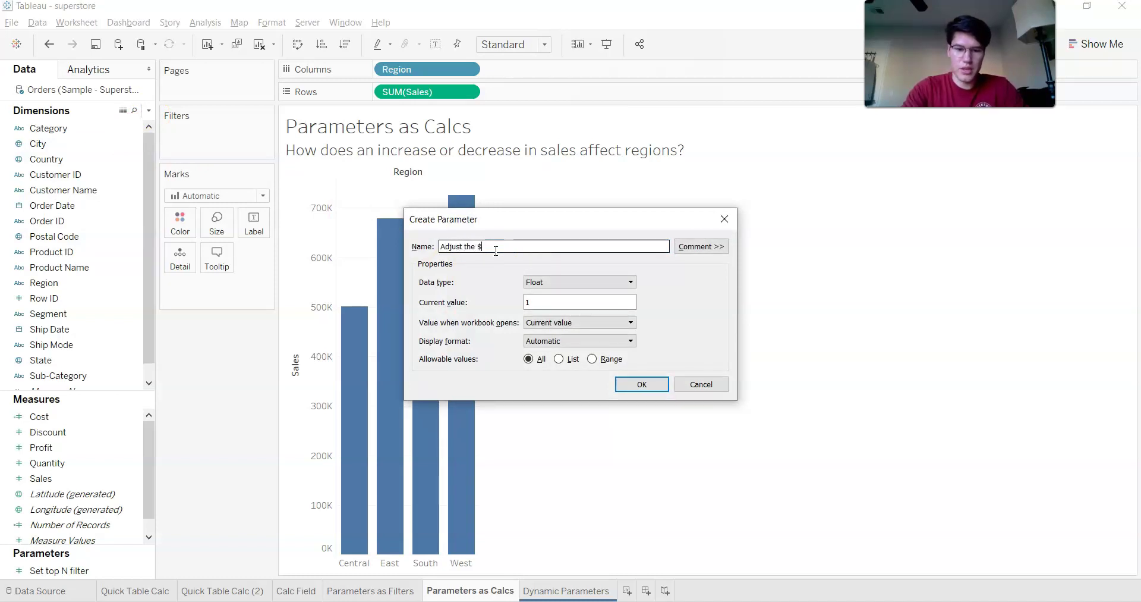
{"action": "key", "text": "BackSpace"}
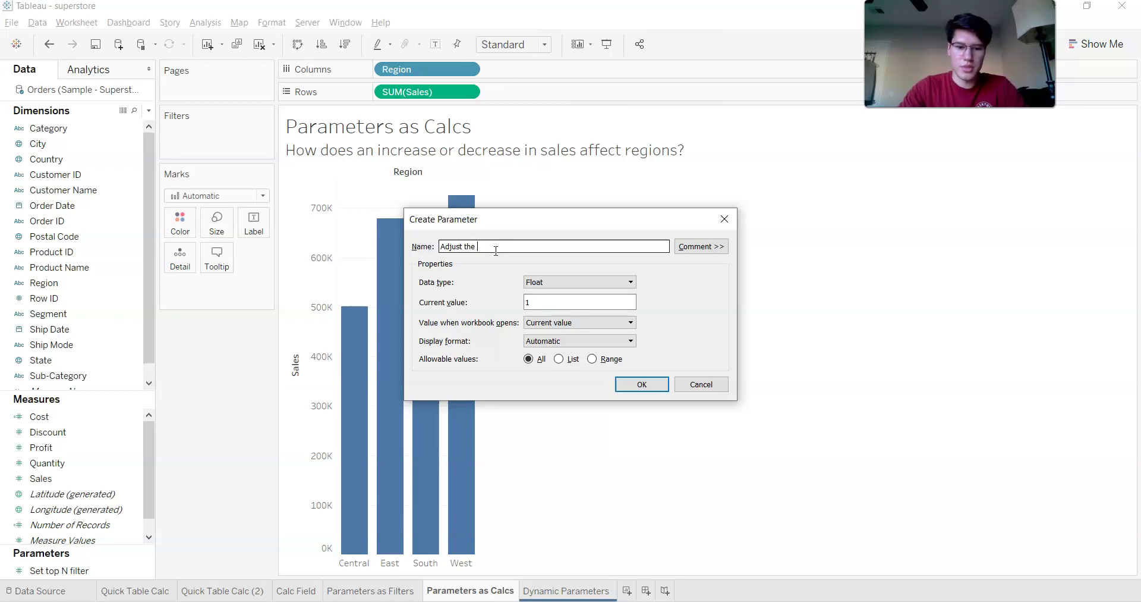
{"action": "type", "text": "% c"}
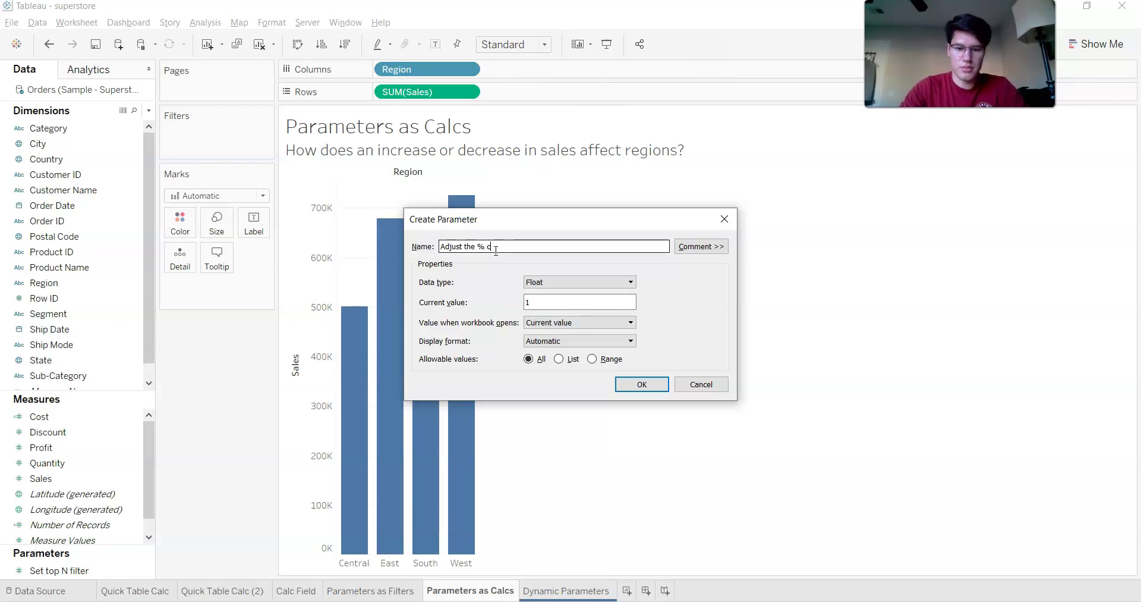
{"action": "type", "text": "hange"}
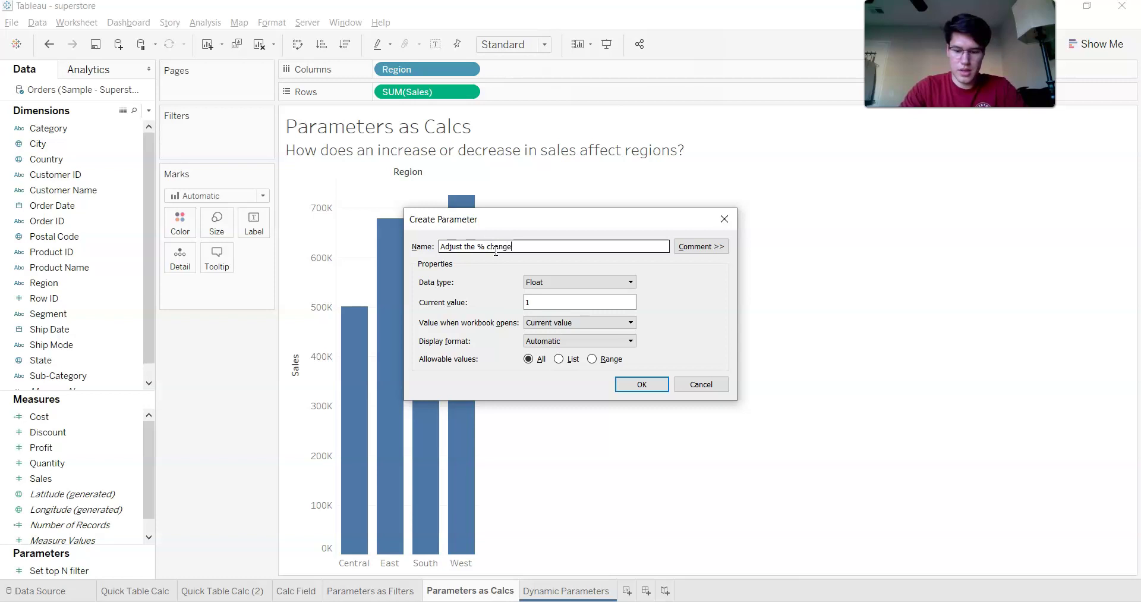
{"action": "type", "text": " in the"}
{"action": "key", "text": "BackSpace"}
{"action": "key", "text": "BackSpace"}
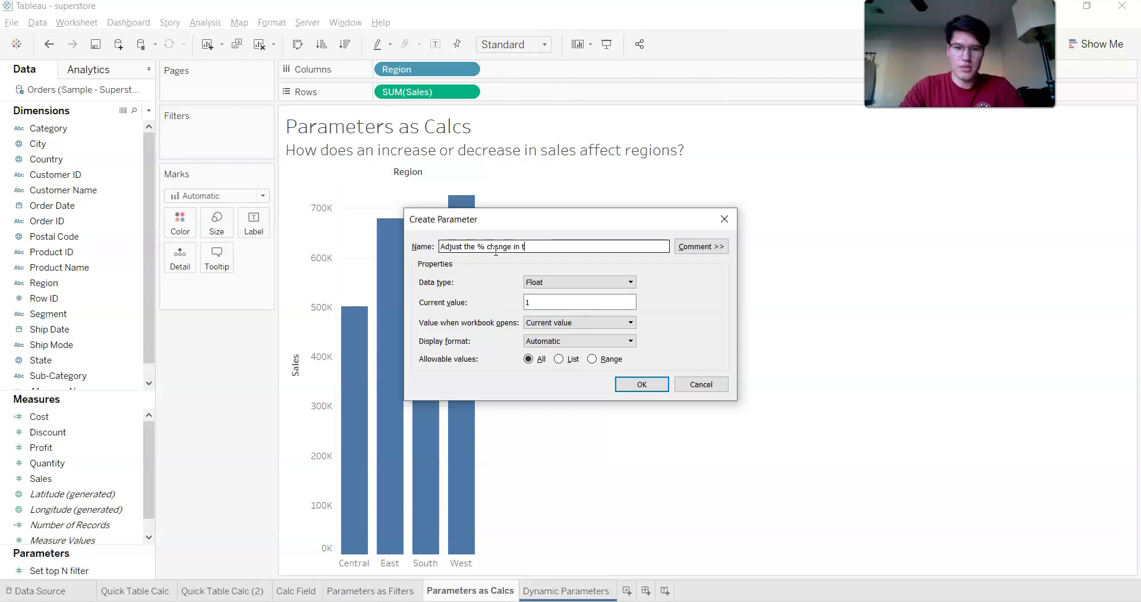
{"action": "key", "text": "BackSpace"}
{"action": "type", "text": "sales"}
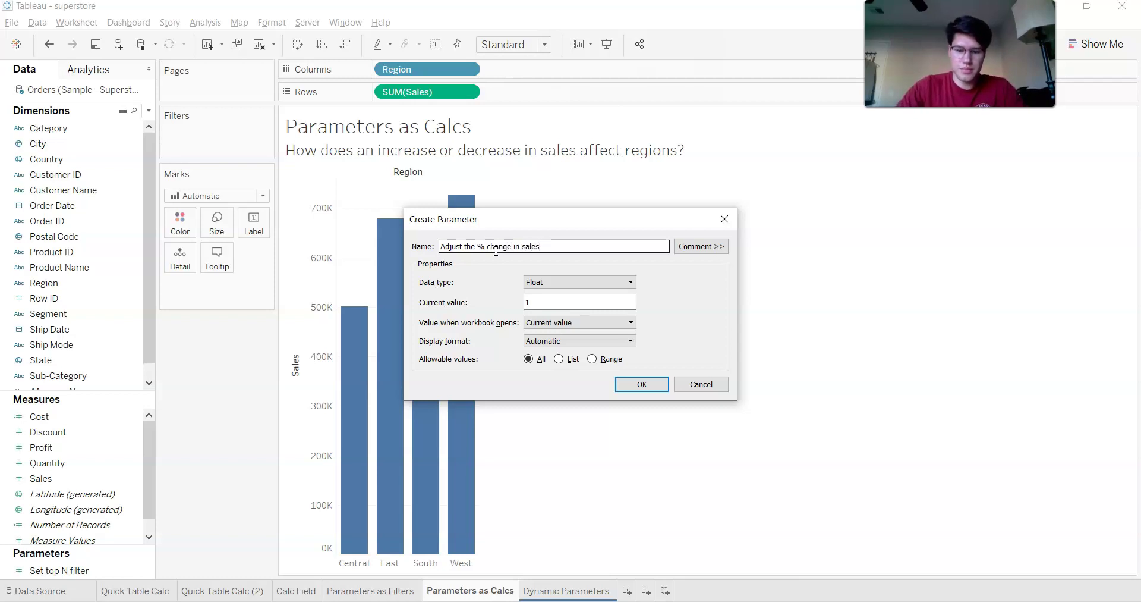
- Keep Float as its data type and save the parameter
{"action": "left_click", "coordinate": [605, 285]}
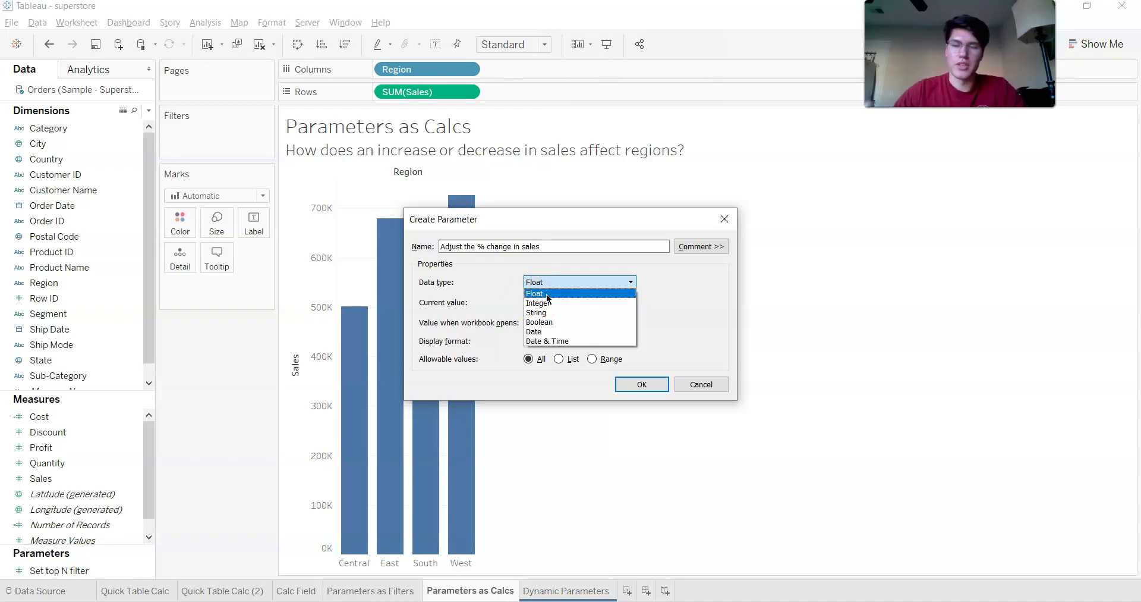
{"action": "left_click", "coordinate": [568, 306]}
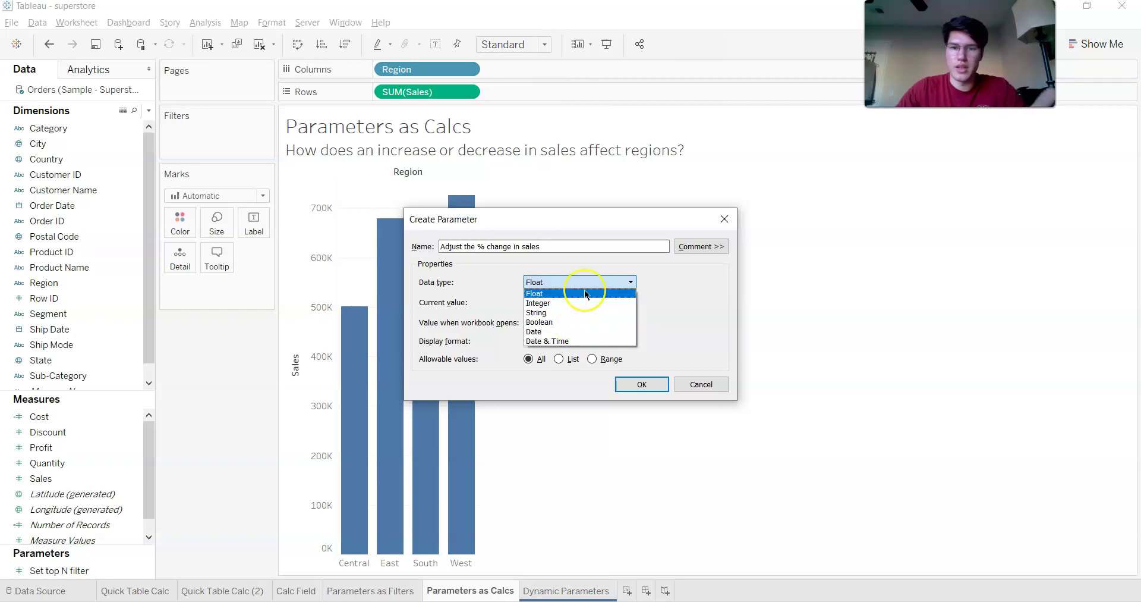
{"action": "left_click", "coordinate": [586, 293]}
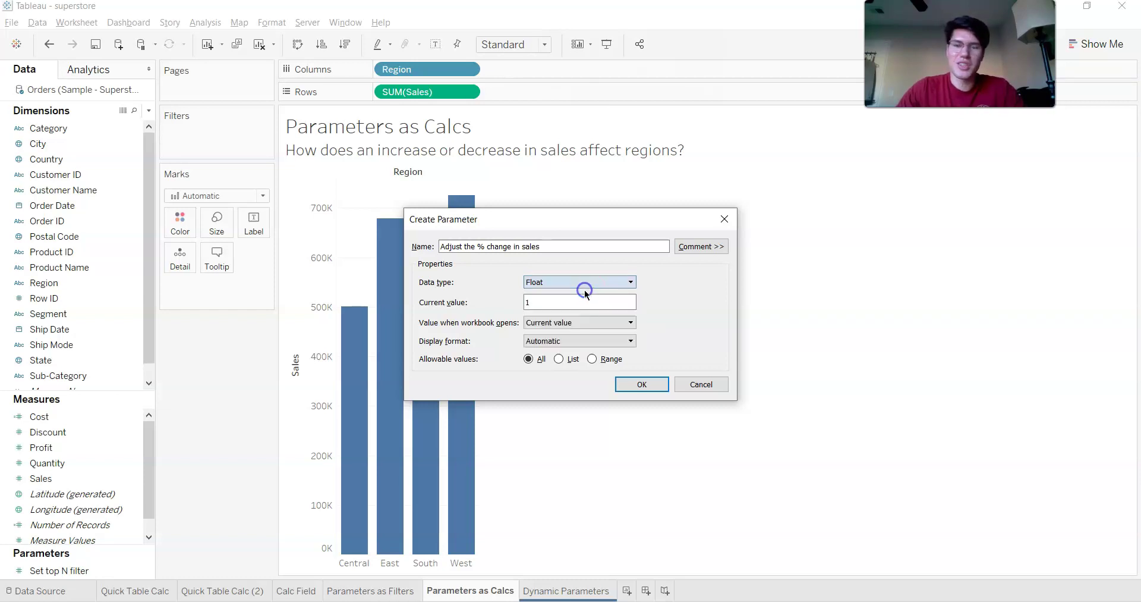
{"action": "left_click", "coordinate": [636, 385]}
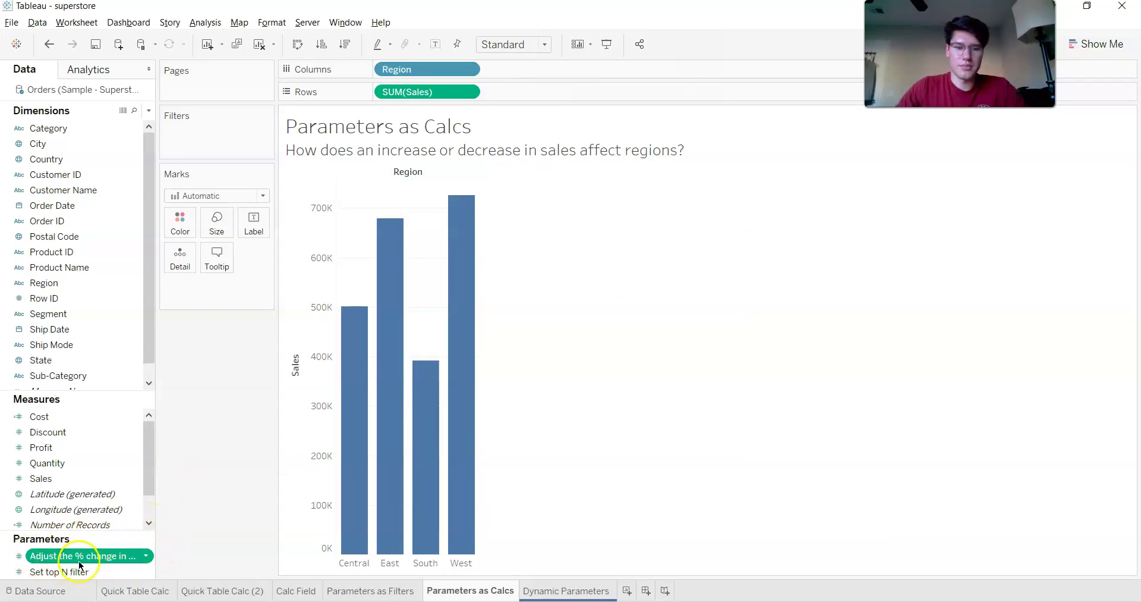
- Create a calculated field with the formula [Sales]*[Adjust the % change in sales]
{"action": "left_click", "coordinate": [149, 111]}
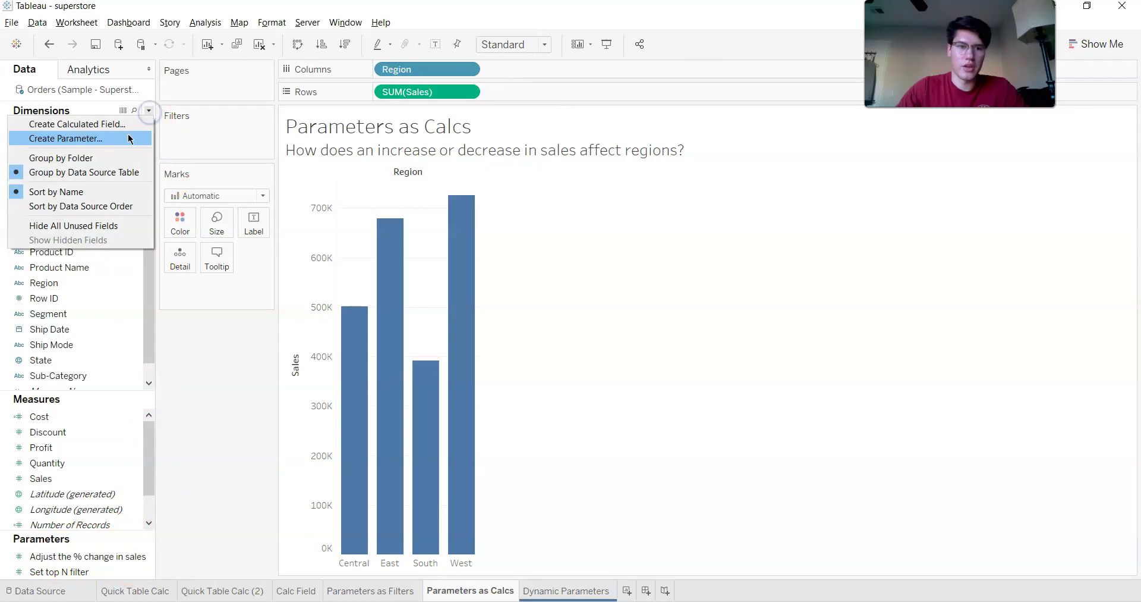
{"action": "left_click", "coordinate": [128, 123]}
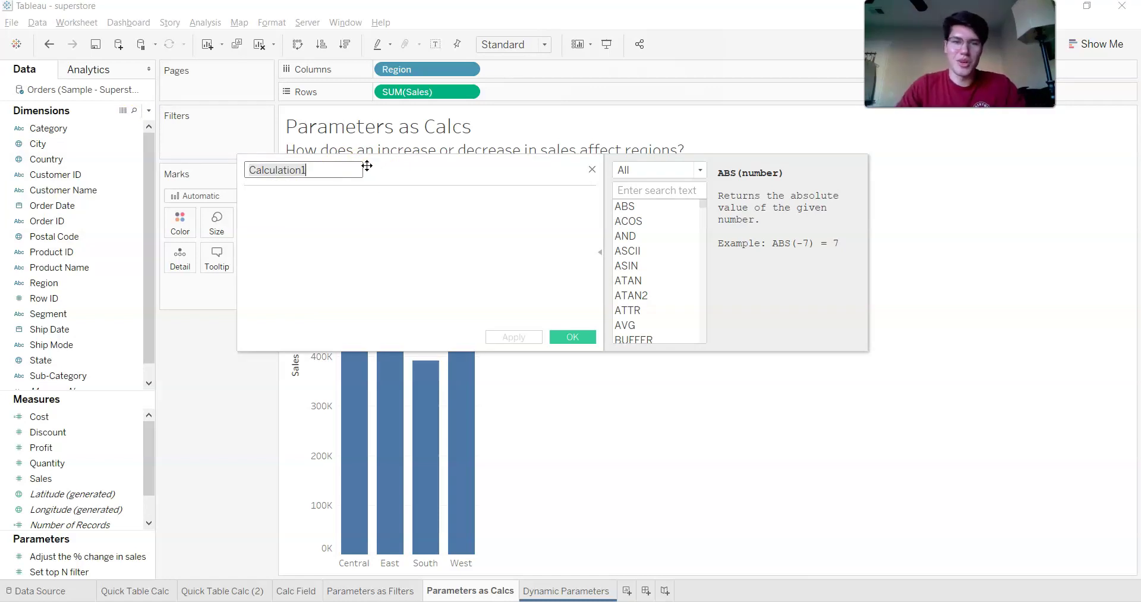
{"action": "left_click", "coordinate": [343, 221]}
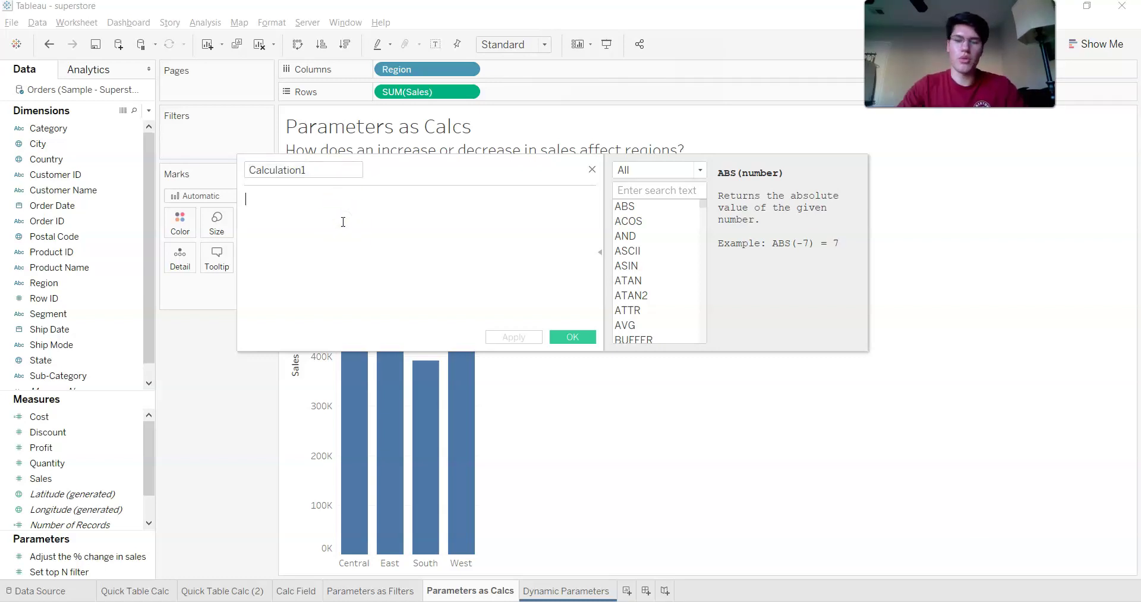
{"action": "type", "text": "sal"}
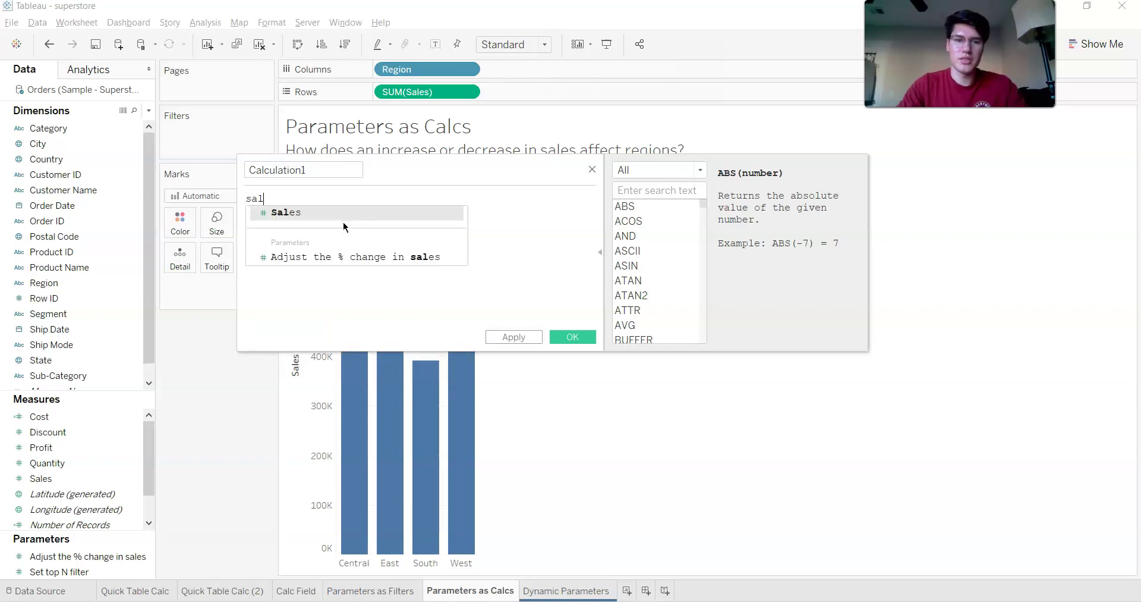
{"action": "key", "text": "Return"}
{"action": "type", "text": "*"}
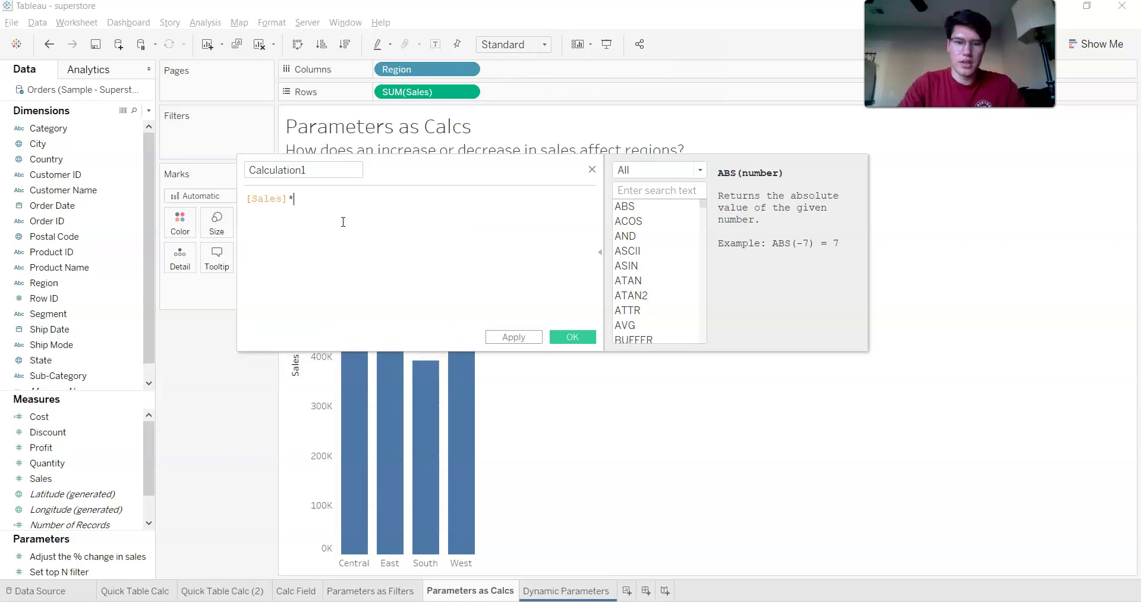
{"action": "type", "text": "["}
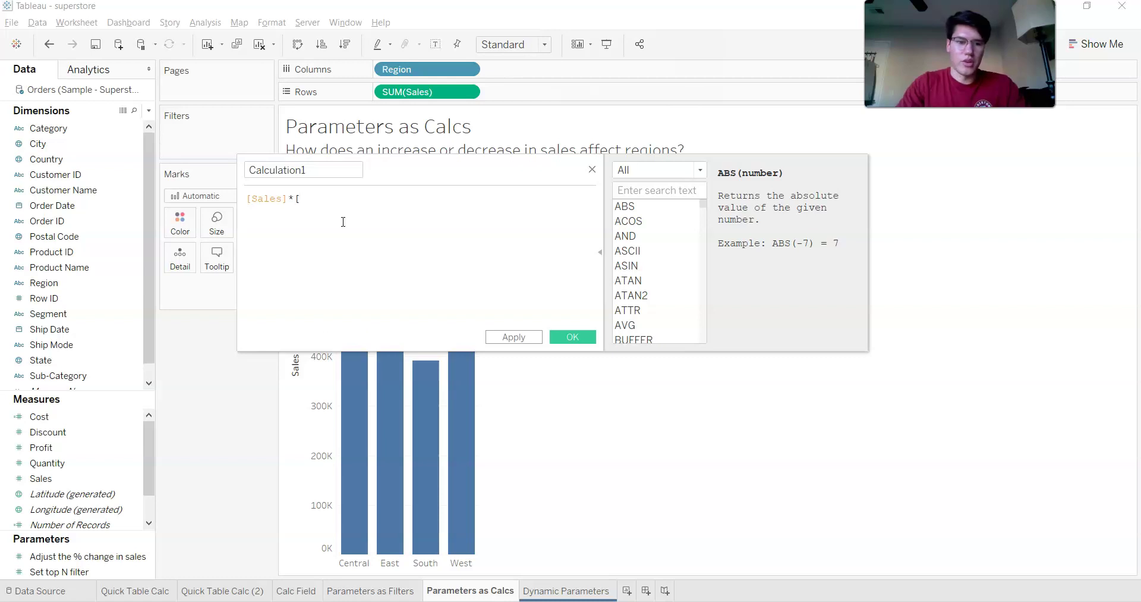
{"action": "type", "text": "ad"}
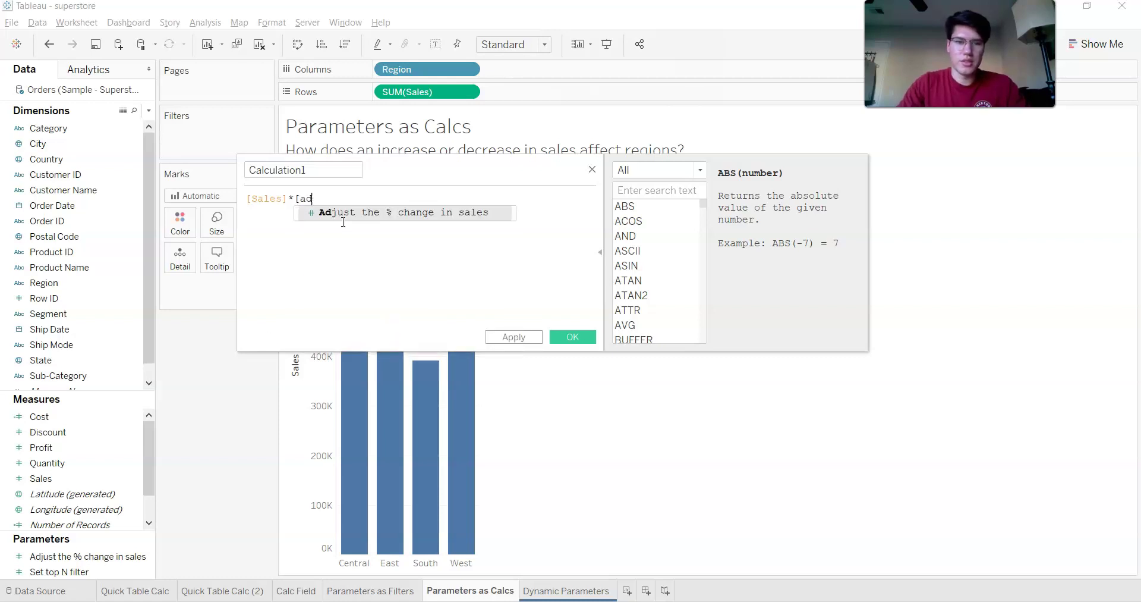
{"action": "key", "text": "Return"}
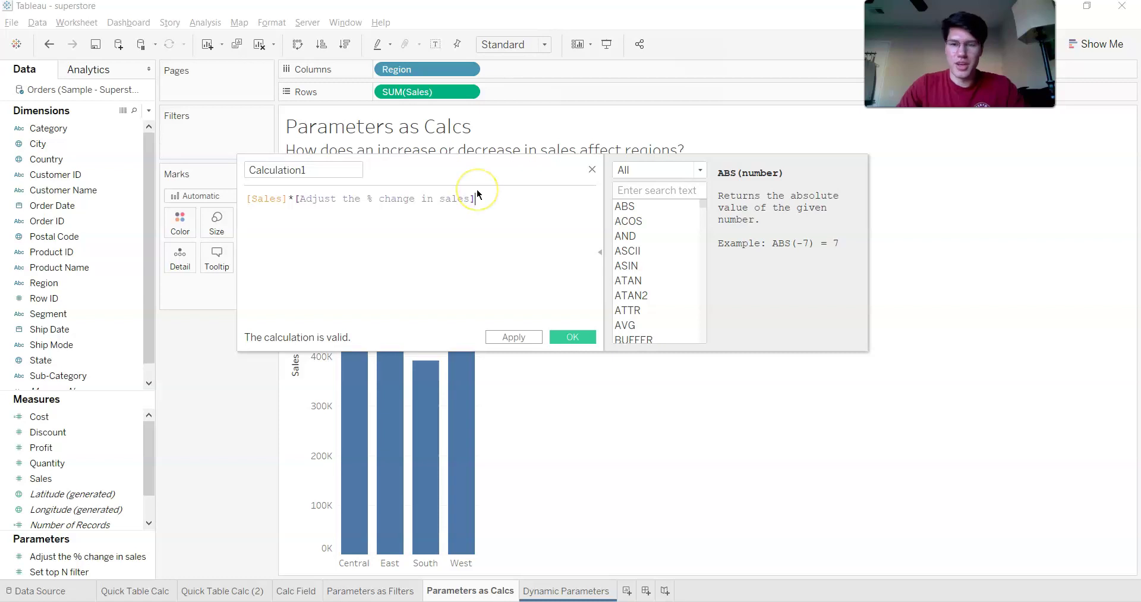
{"action": "left_click_drag", "start_coordinate": [500, 168], "coordinate": [542, 166]}
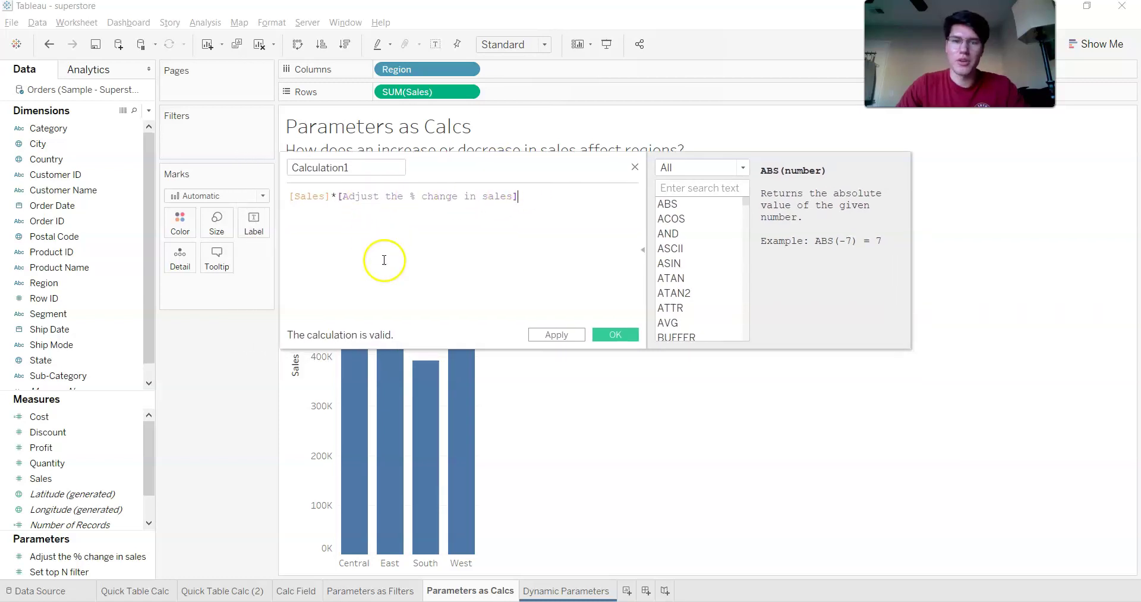
{"action": "left_click", "coordinate": [362, 168]}
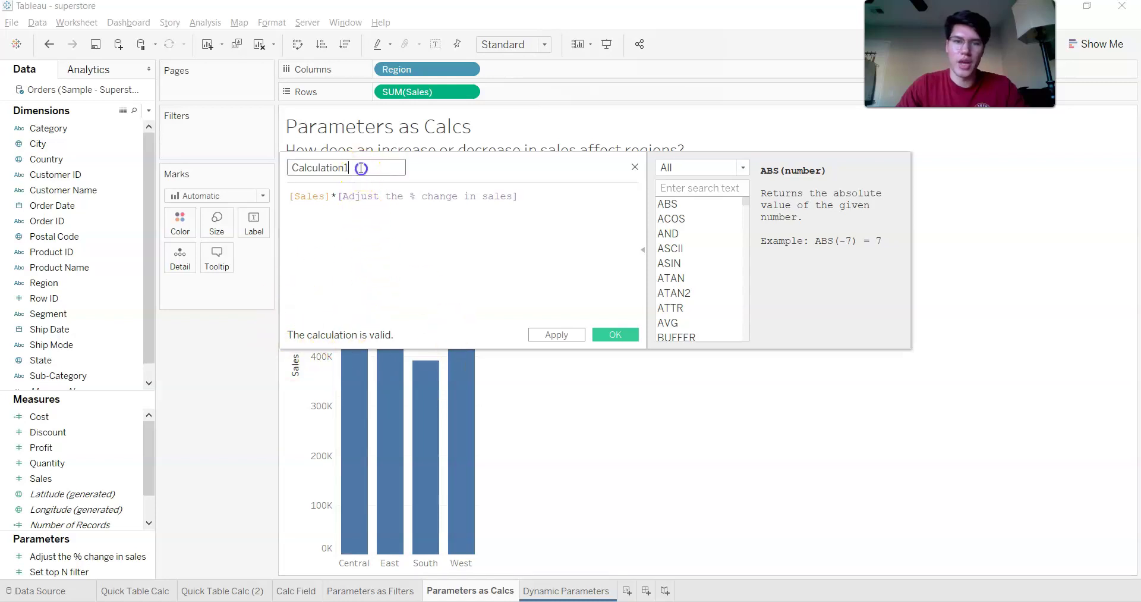
- Name the calculation 'p. Adjusted Sales Calc' and save it as a measure
{"action": "key", "text": "ctrl+a"}
{"action": "key", "text": "BackSpace"}
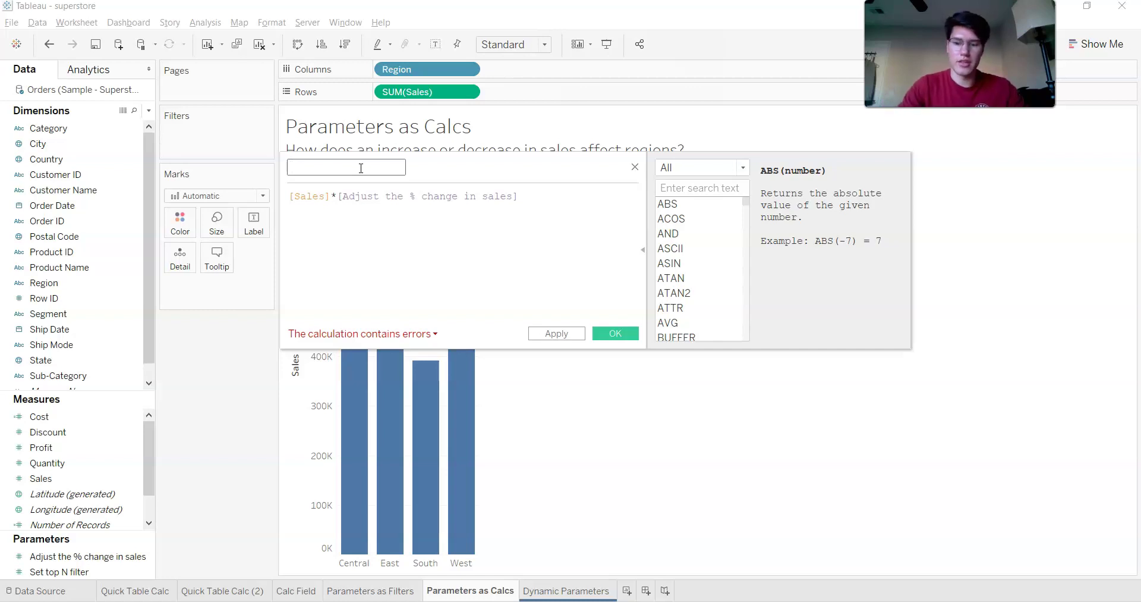
{"action": "type", "text": "p."}
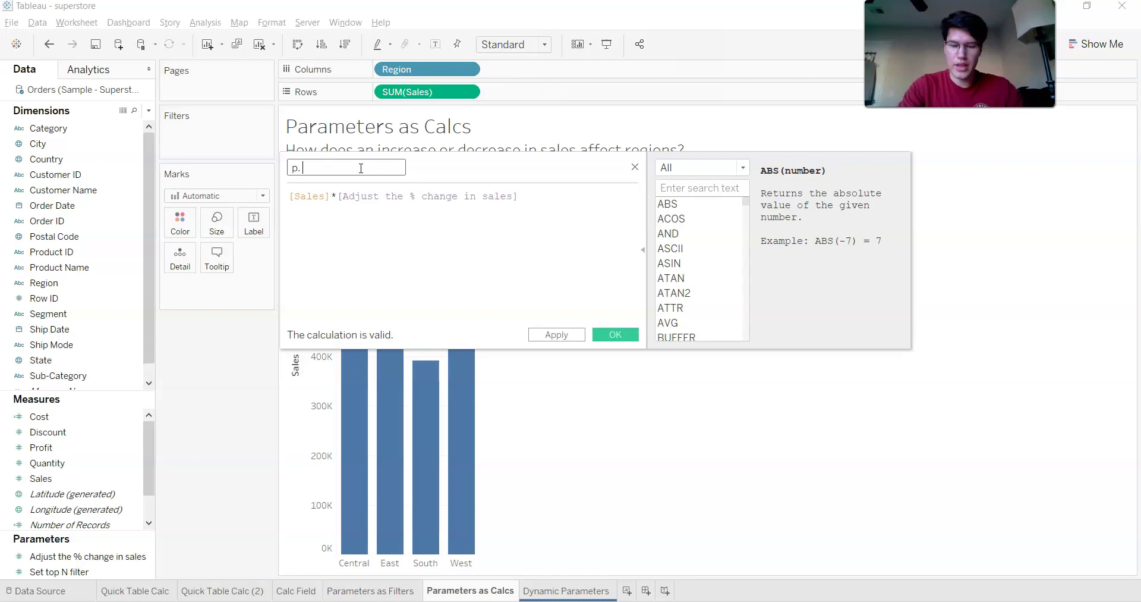
{"action": "type", "text": " A"}
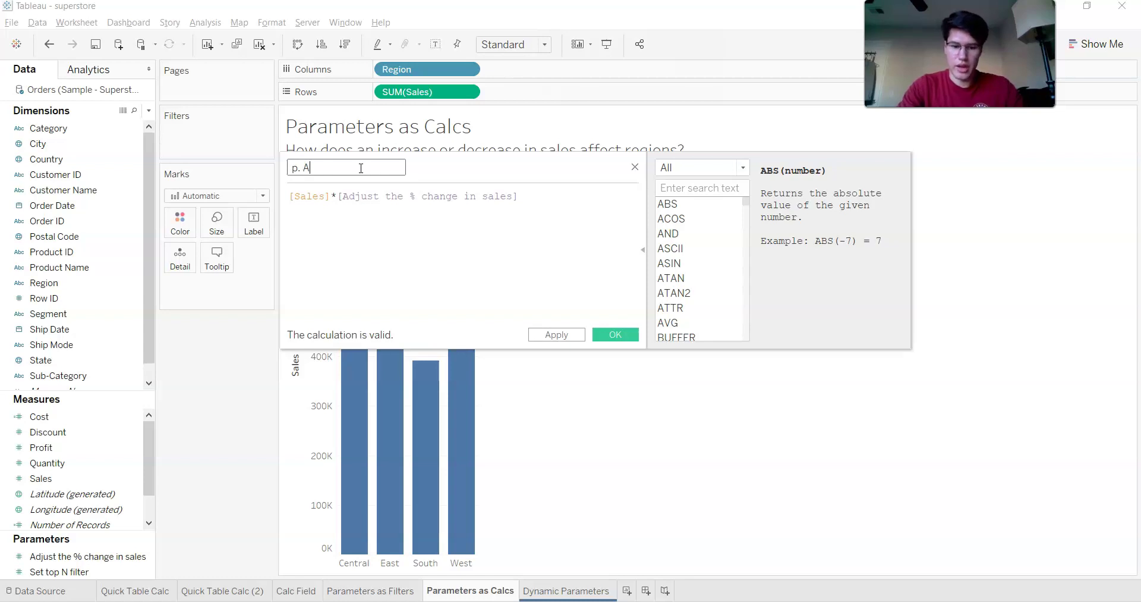
{"action": "type", "text": "djusted "}
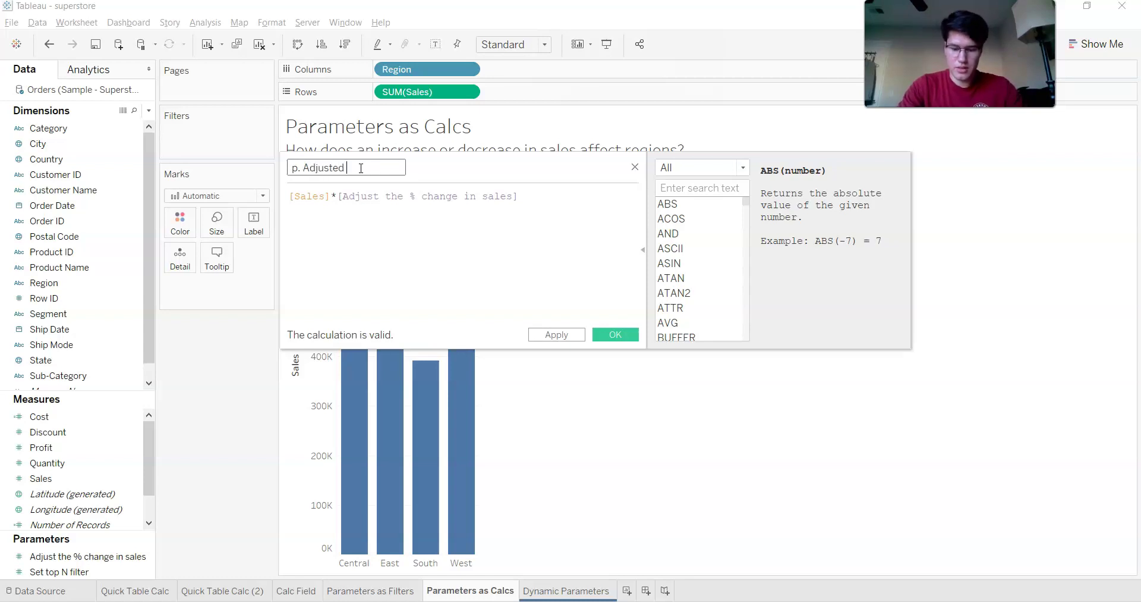
{"action": "type", "text": "Sales Calc"}
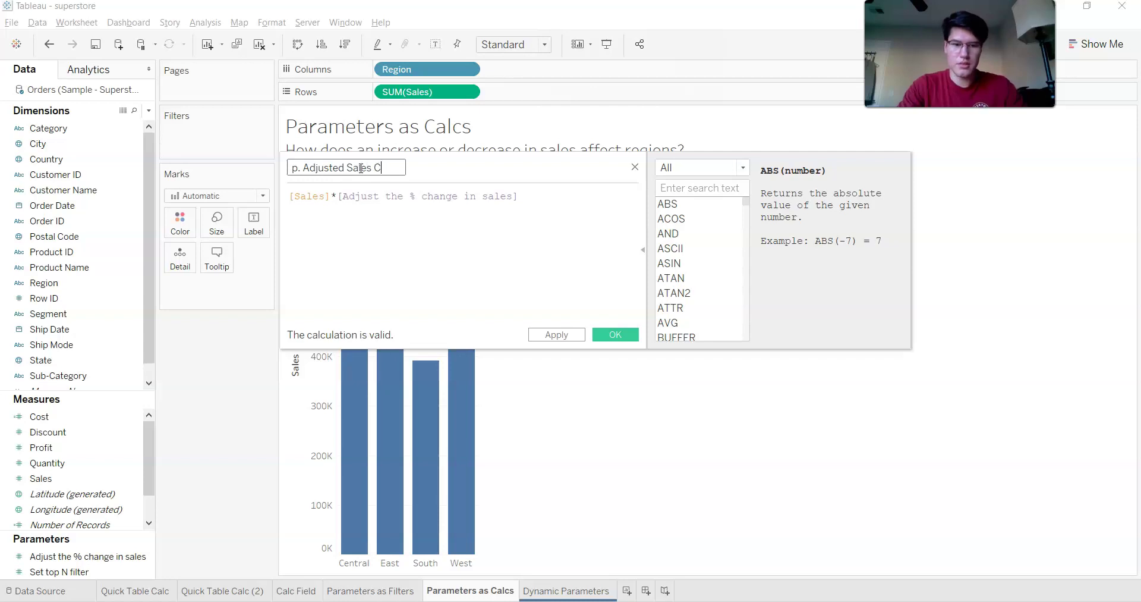
{"action": "left_click", "coordinate": [528, 281]}
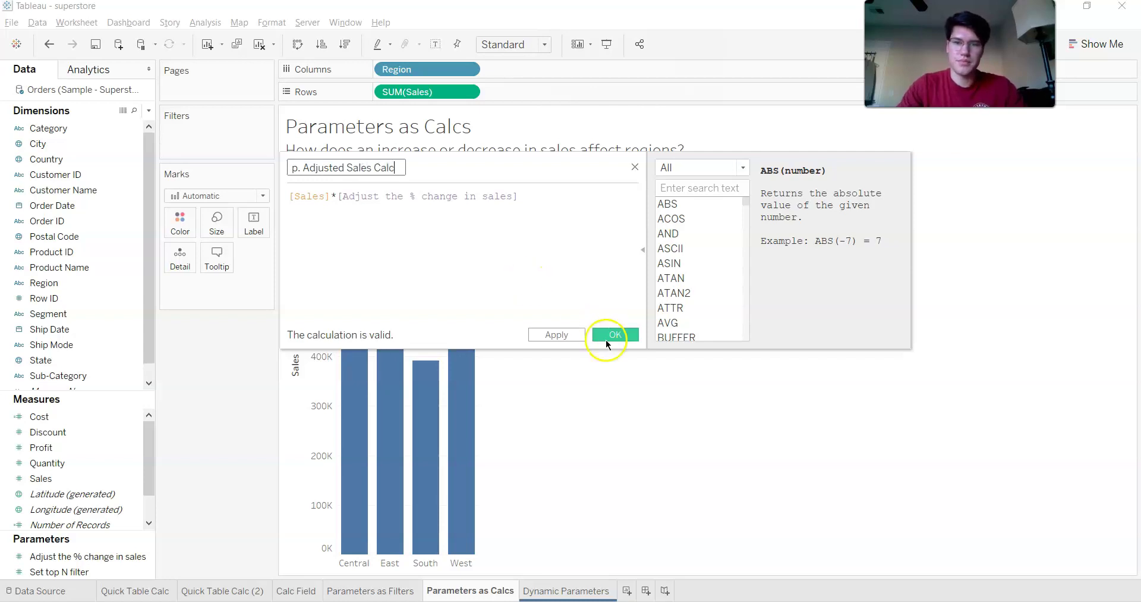
{"action": "left_click", "coordinate": [609, 334]}
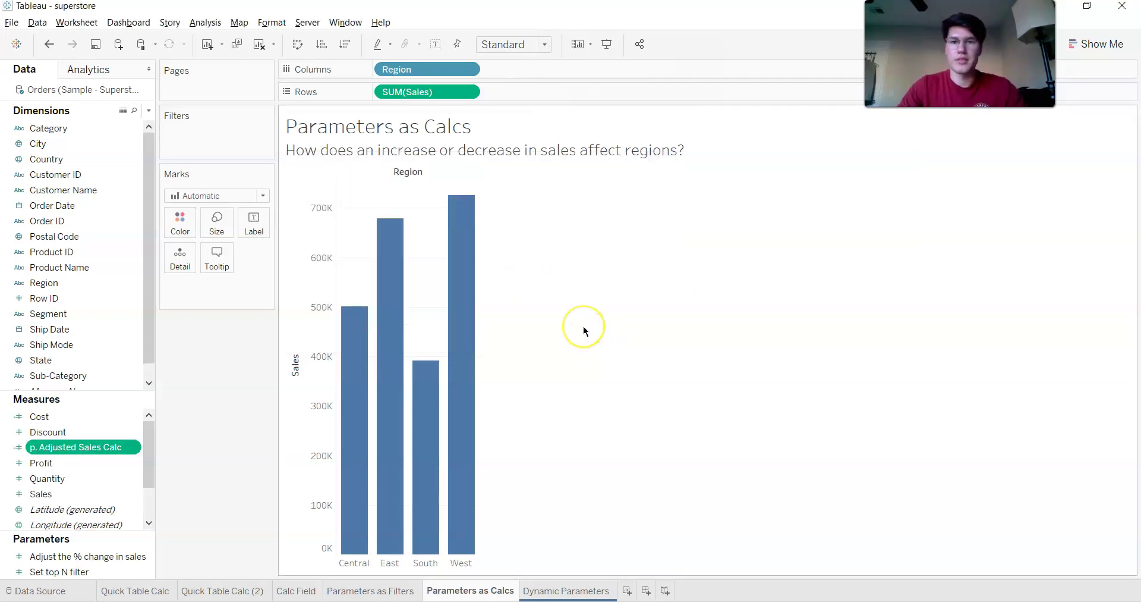
- Place p. Adjusted Sales Calc as a bar beside Sales for each region
{"action": "double_click", "coordinate": [102, 446]}
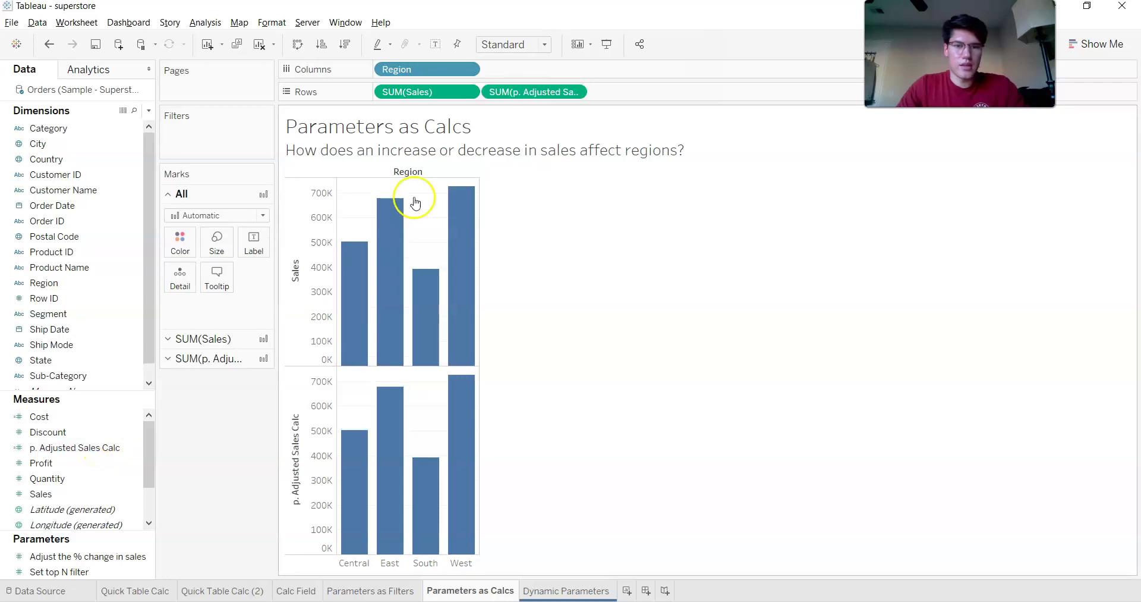
{"action": "left_click_drag", "start_coordinate": [501, 103], "coordinate": [309, 317]}
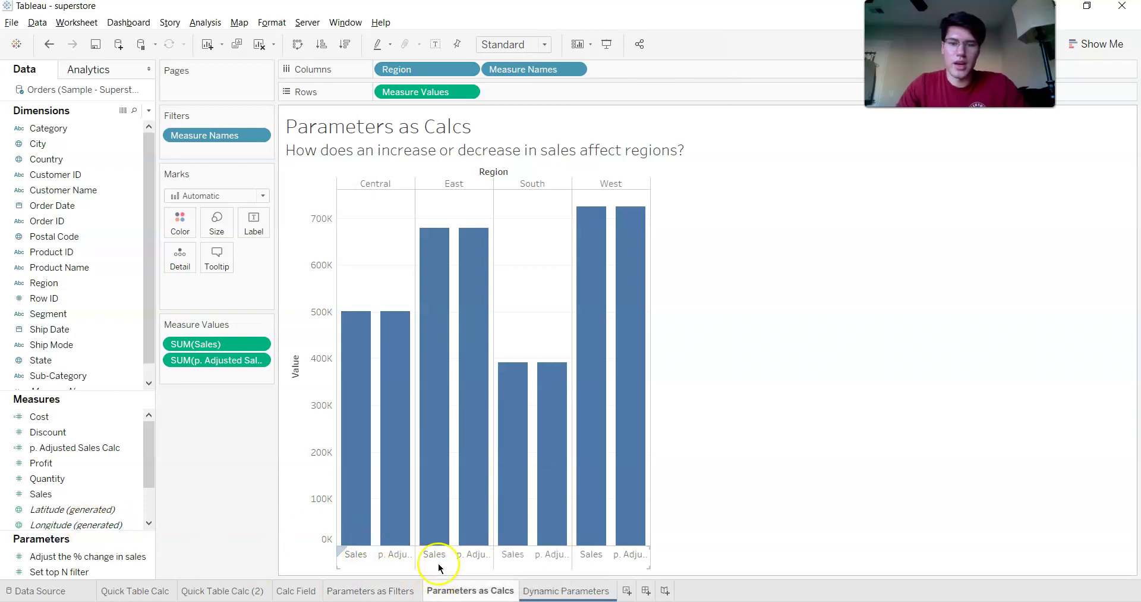
{"action": "mouse_move", "coordinate": [401, 545]}
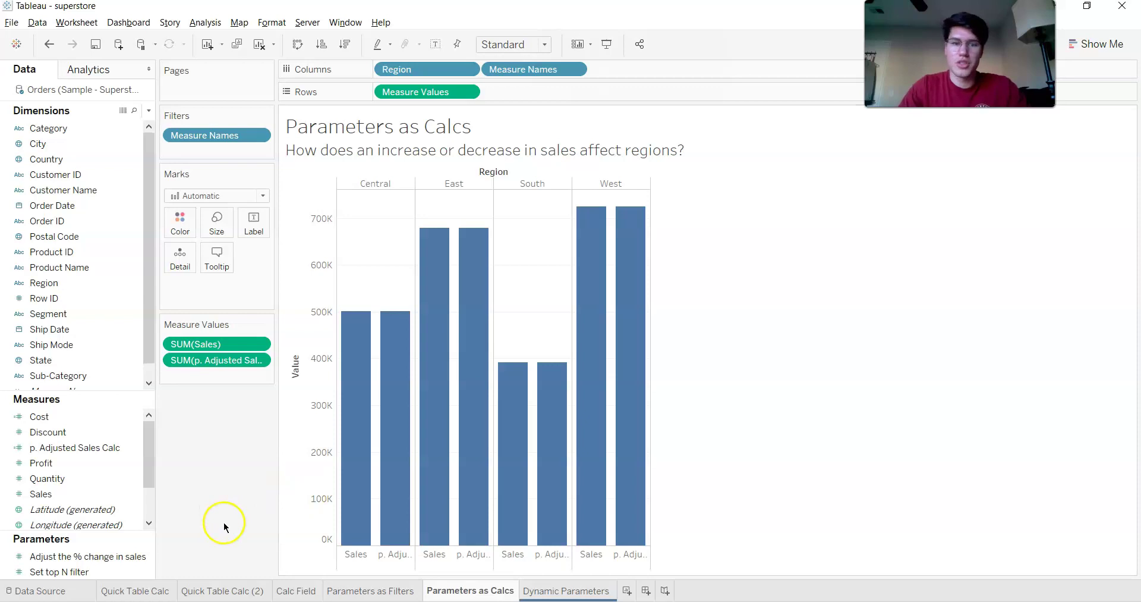
- Show the % change parameter control and set its value to 0.5, then 2
{"action": "right_click", "coordinate": [109, 556]}
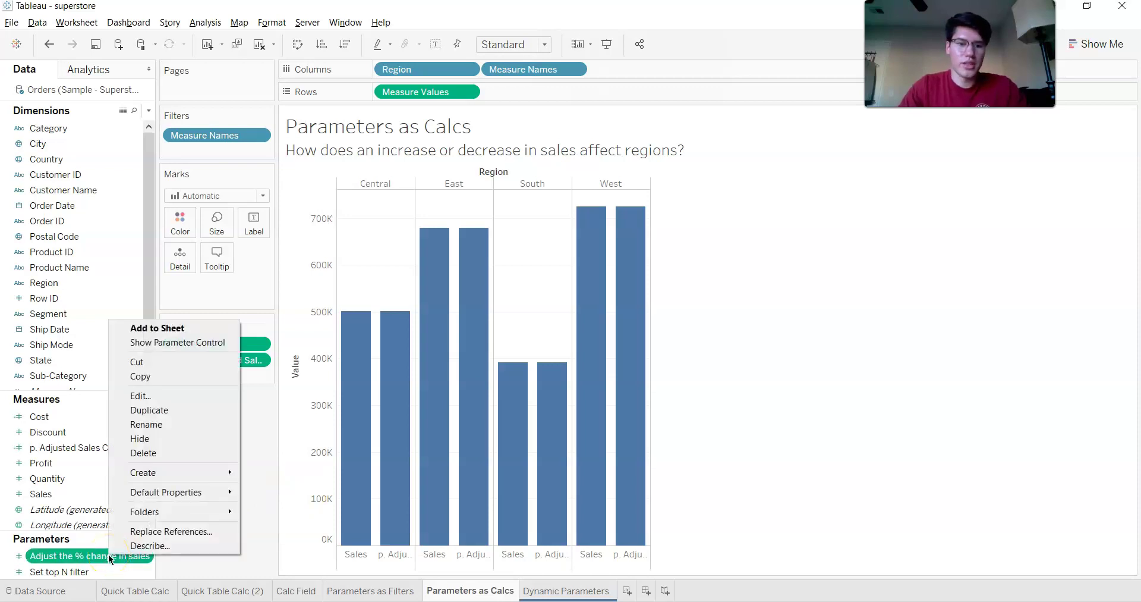
{"action": "left_click", "coordinate": [158, 342]}
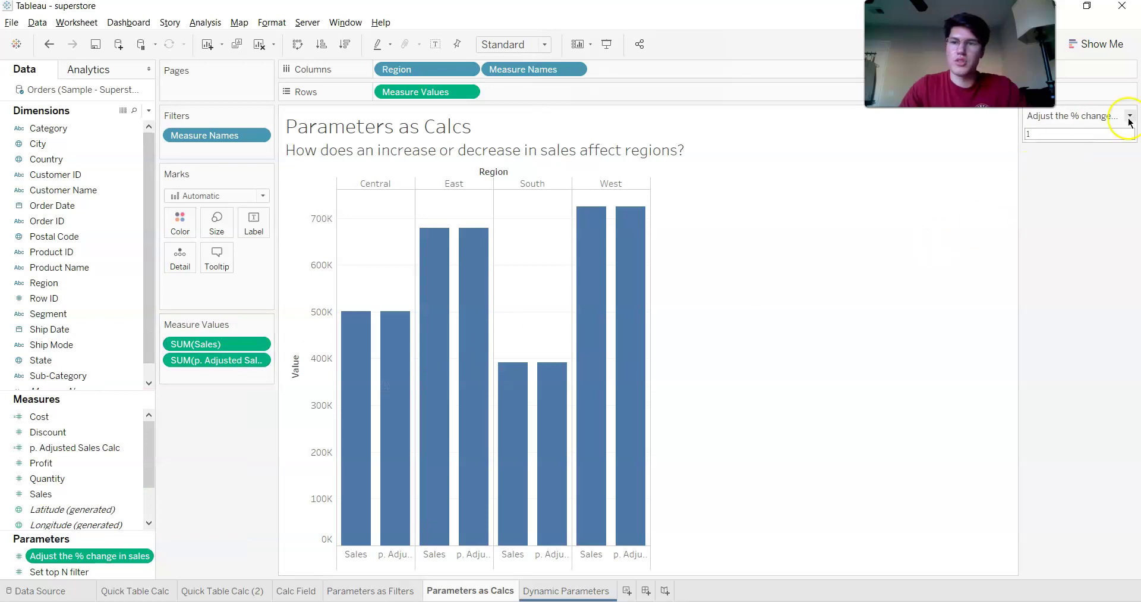
{"action": "left_click", "coordinate": [1069, 132]}
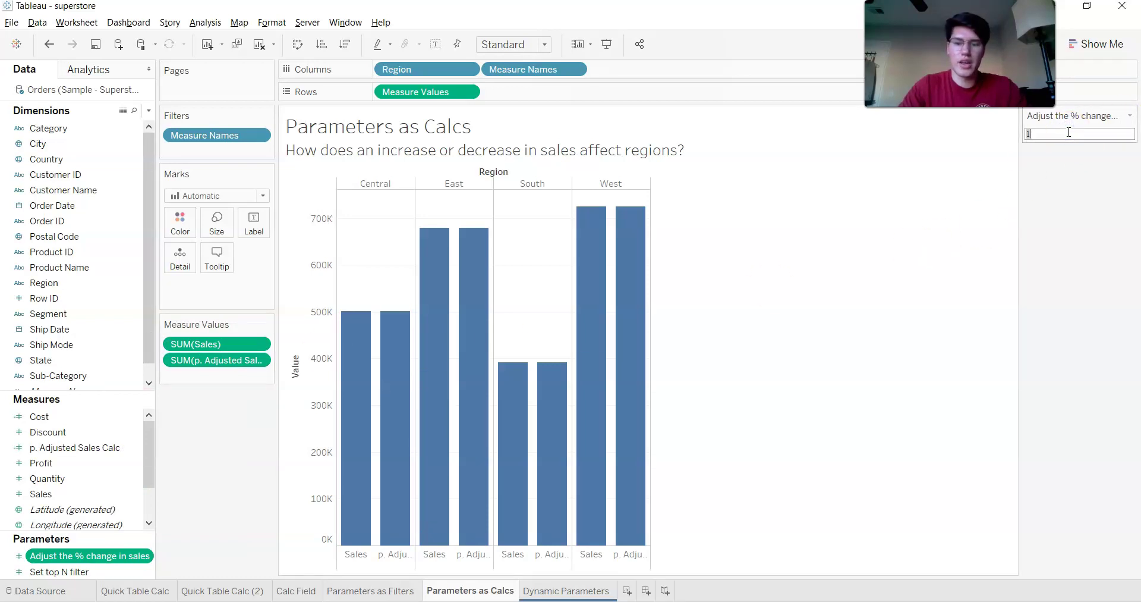
{"action": "type", "text": "0.5"}
{"action": "key", "text": "Return"}
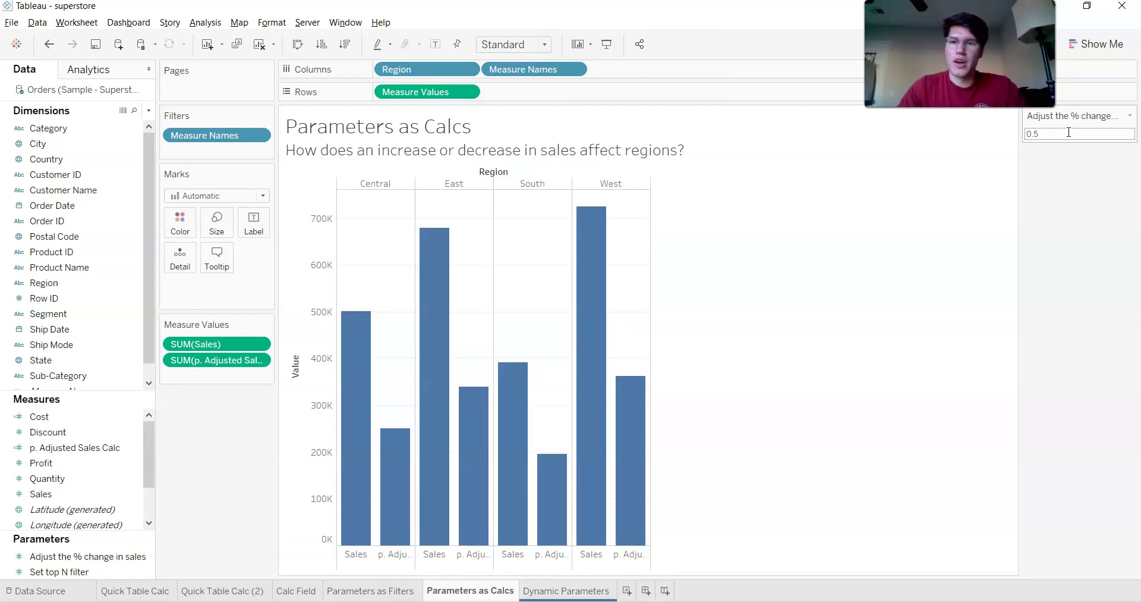
{"action": "left_click", "coordinate": [1069, 132]}
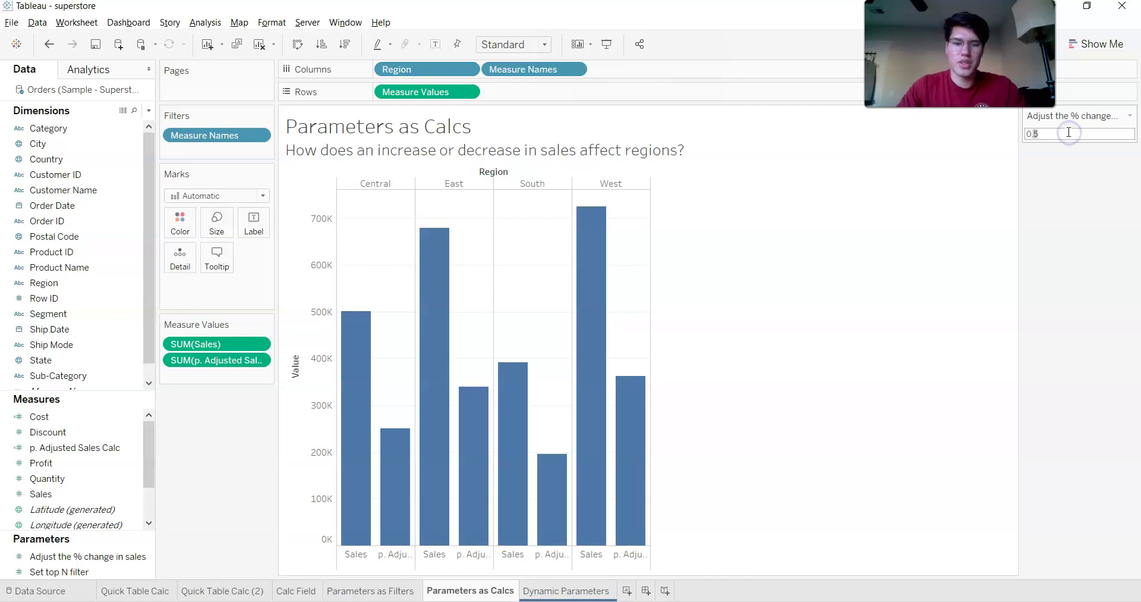
{"action": "key", "text": "BackSpace"}
{"action": "type", "text": "2"}
{"action": "key", "text": "Return"}
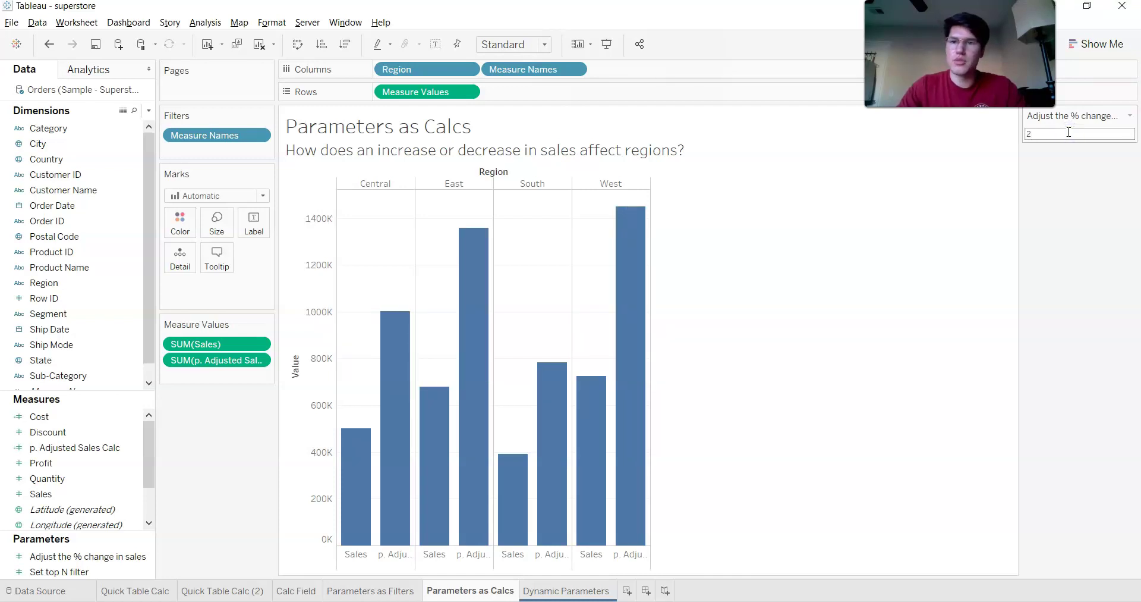
- Change the % change parameter's display format to Percentage
{"action": "right_click", "coordinate": [96, 556]}
{"action": "left_click", "coordinate": [127, 395]}
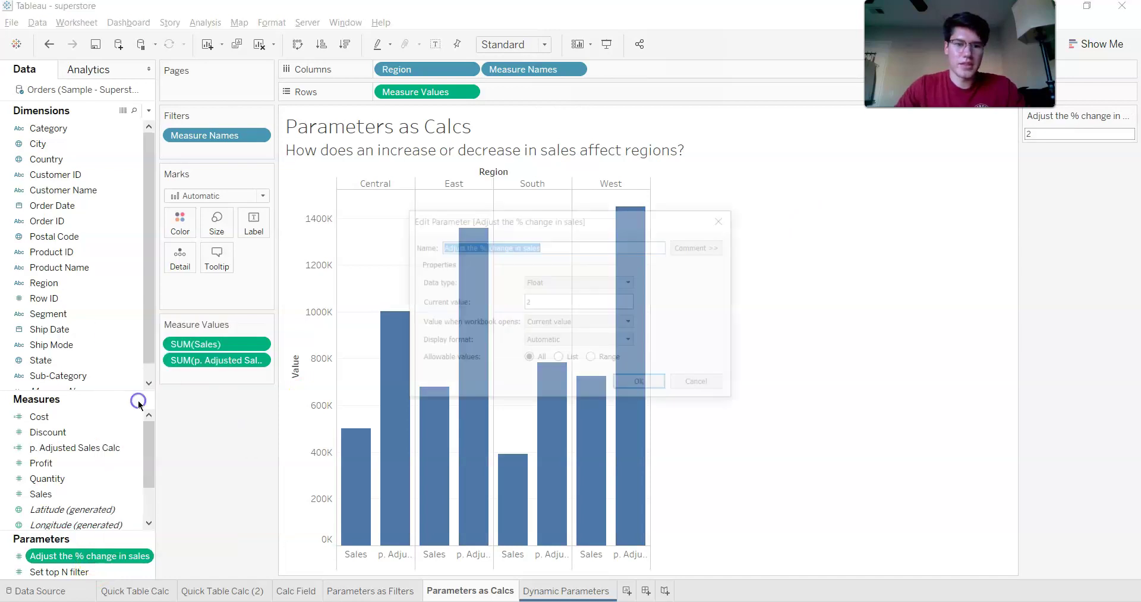
{"action": "left_click", "coordinate": [613, 342]}
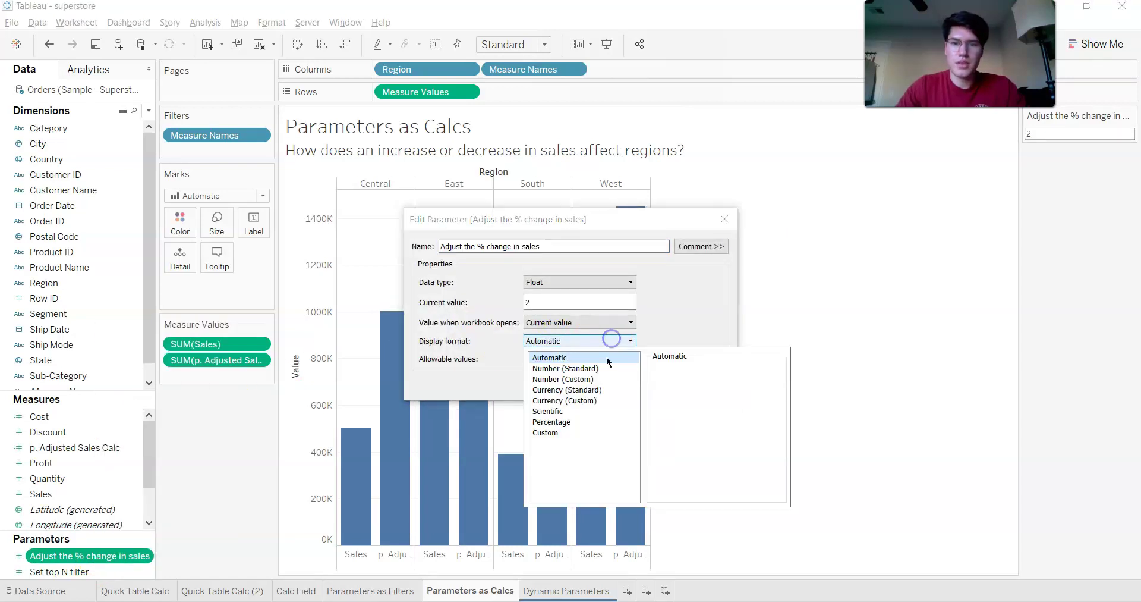
{"action": "left_click", "coordinate": [590, 416]}
{"action": "left_click", "coordinate": [635, 386]}
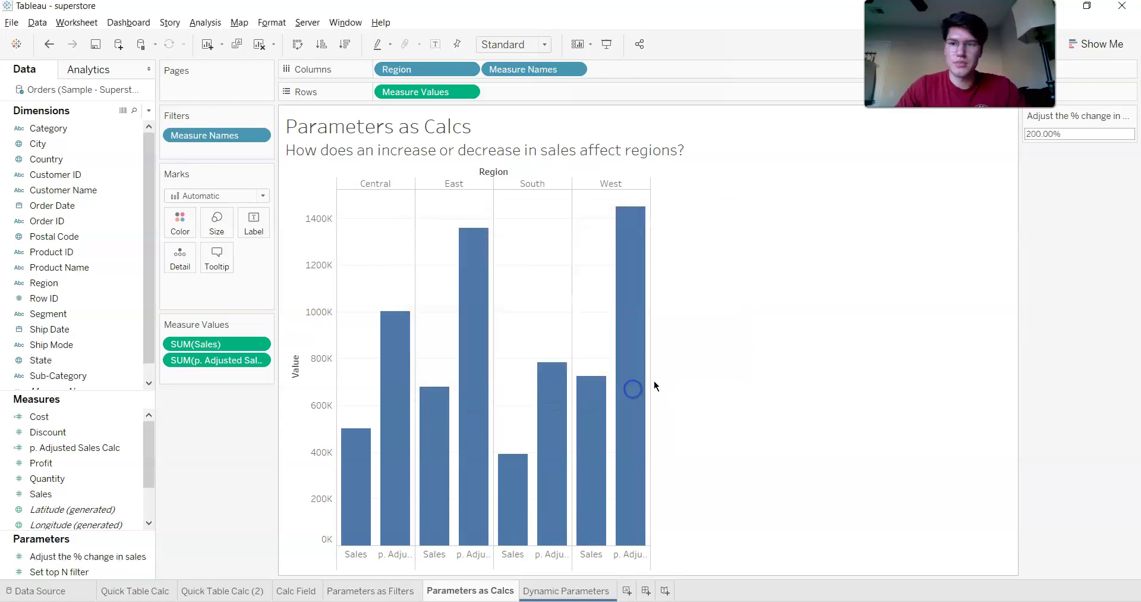
- Try parameter values 5 and 0.5, then set it back to 1 (100%)
{"action": "left_click", "coordinate": [1076, 141]}
{"action": "left_click", "coordinate": [1056, 134]}
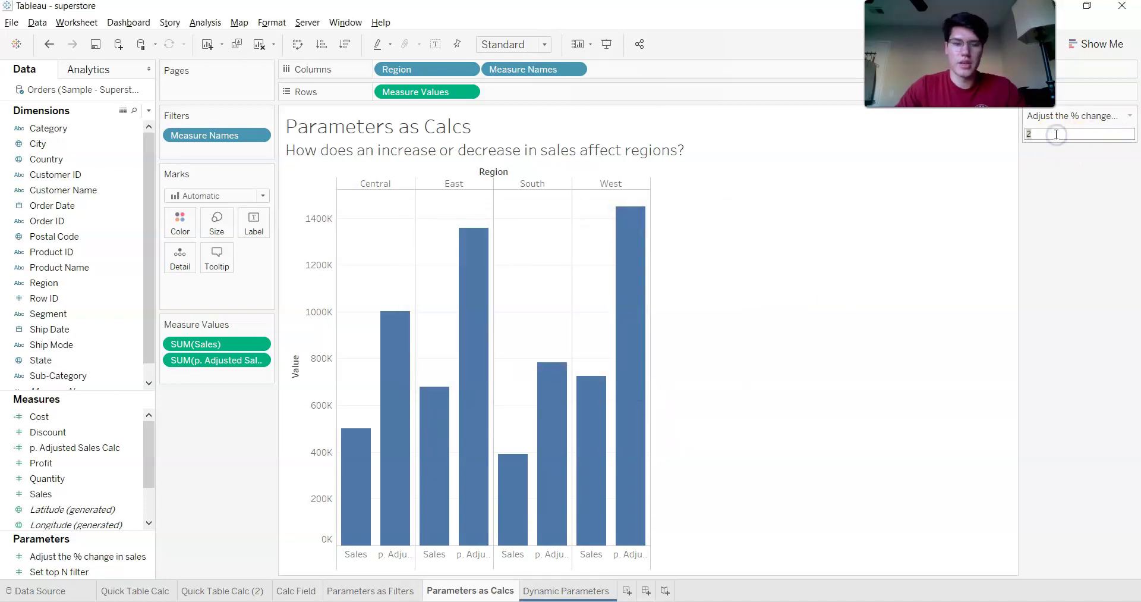
{"action": "type", "text": "5"}
{"action": "key", "text": "Return"}
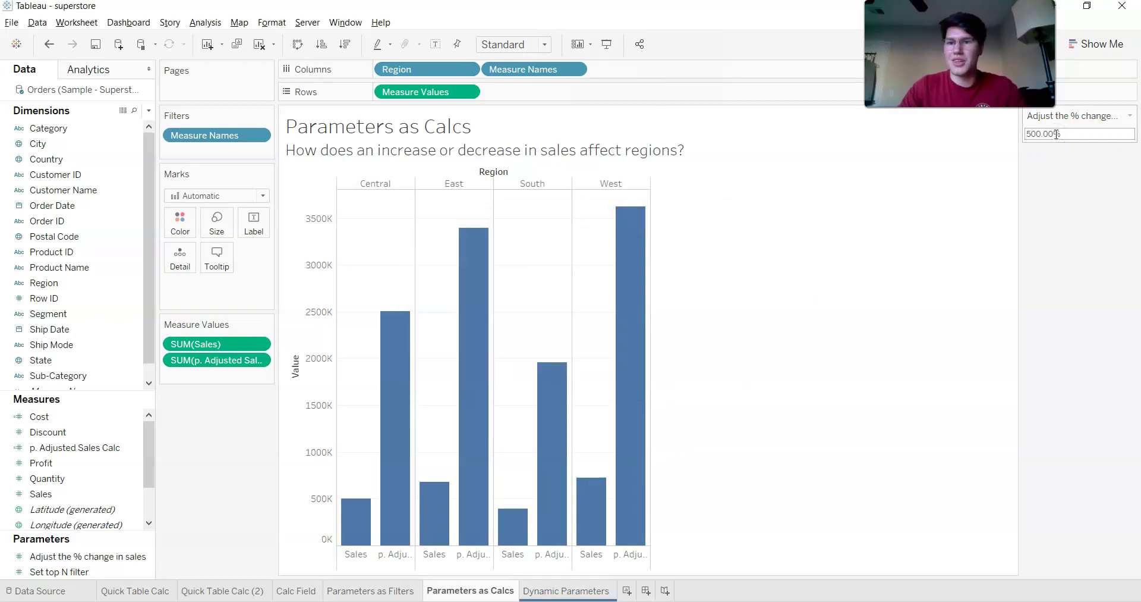
{"action": "type", "text": ".5"}
{"action": "key", "text": "Return"}
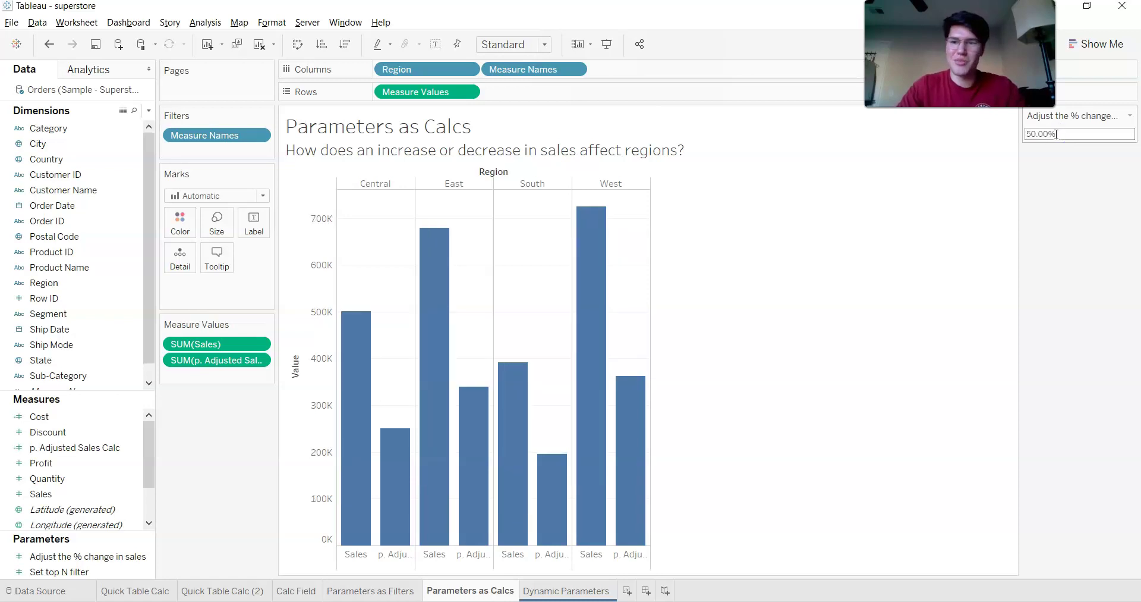
{"action": "left_click", "coordinate": [1056, 134]}
{"action": "type", "text": "1"}
{"action": "key", "text": "Return"}
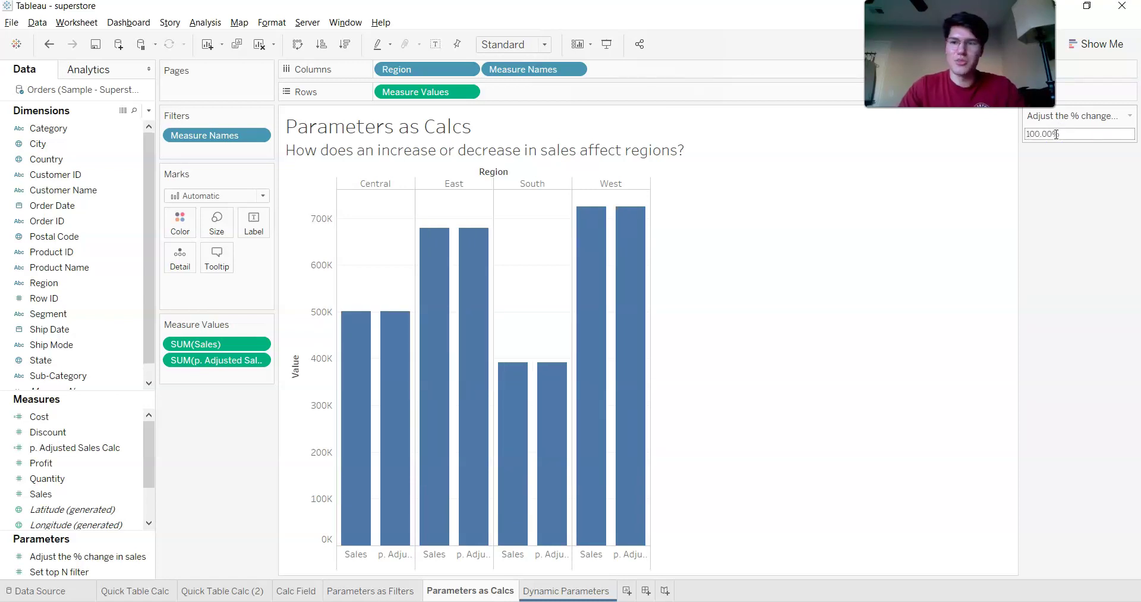